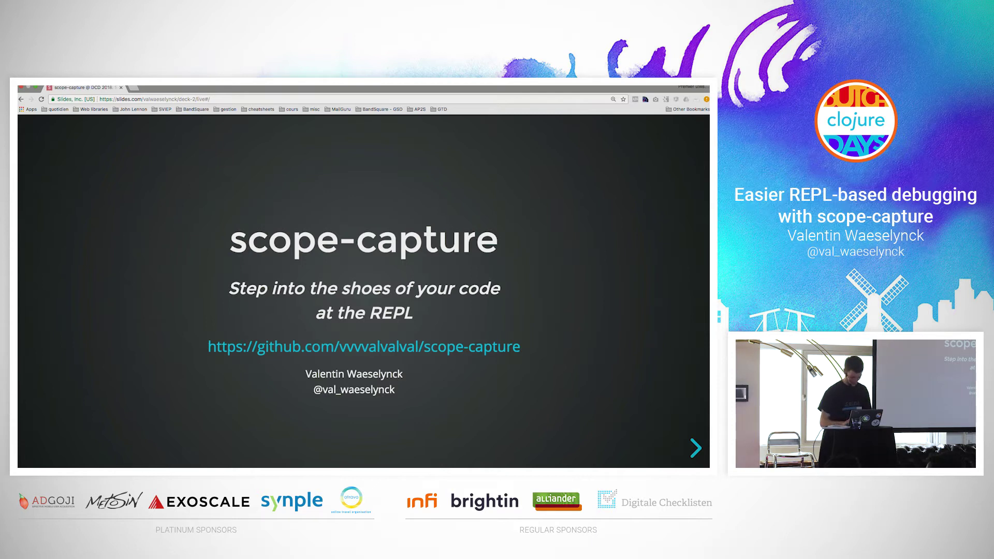
Advance the deck from the title slide to 'What is scope-capture?'
key(Right)
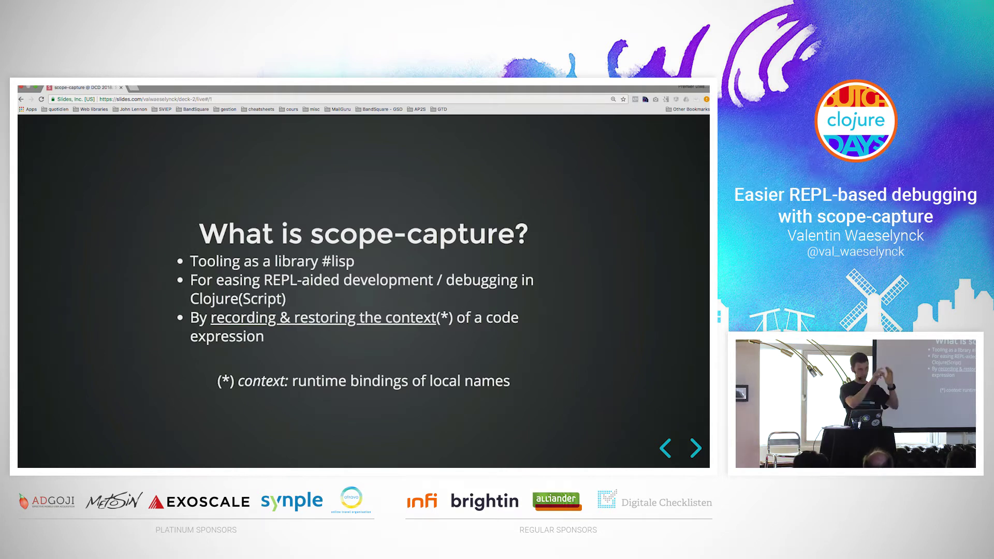
Show the 'Demo' slide, then switch to the Firefox and IntelliJ demo desktop
key(Right)
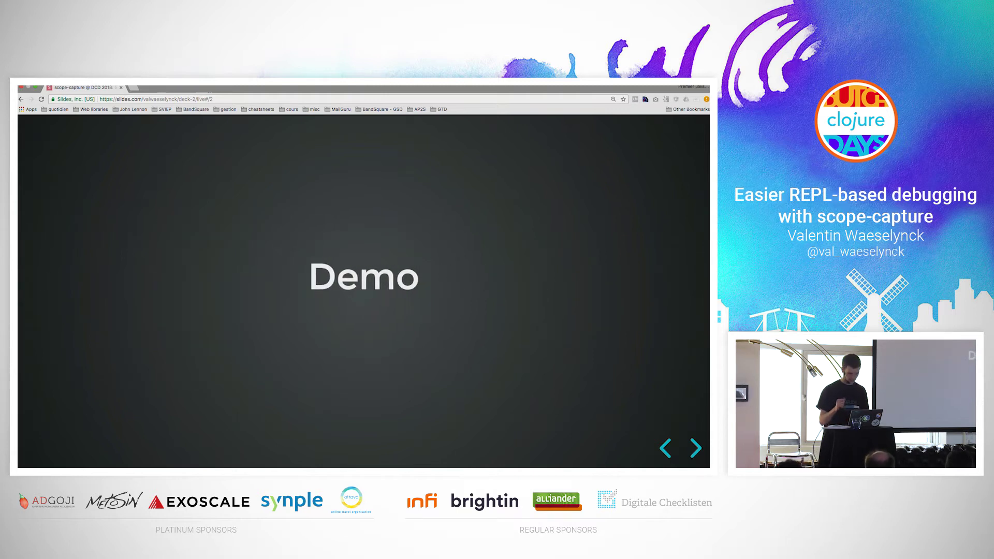
key(super+Tab)
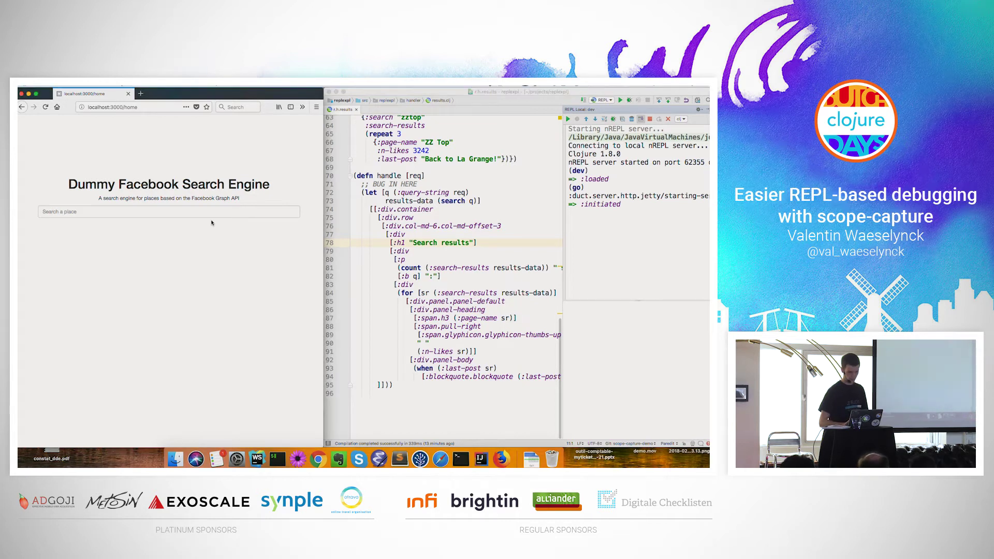
Search the dummy page for 'TQ Singel' and copy the search=TQ+Singel query text
click(203, 216)
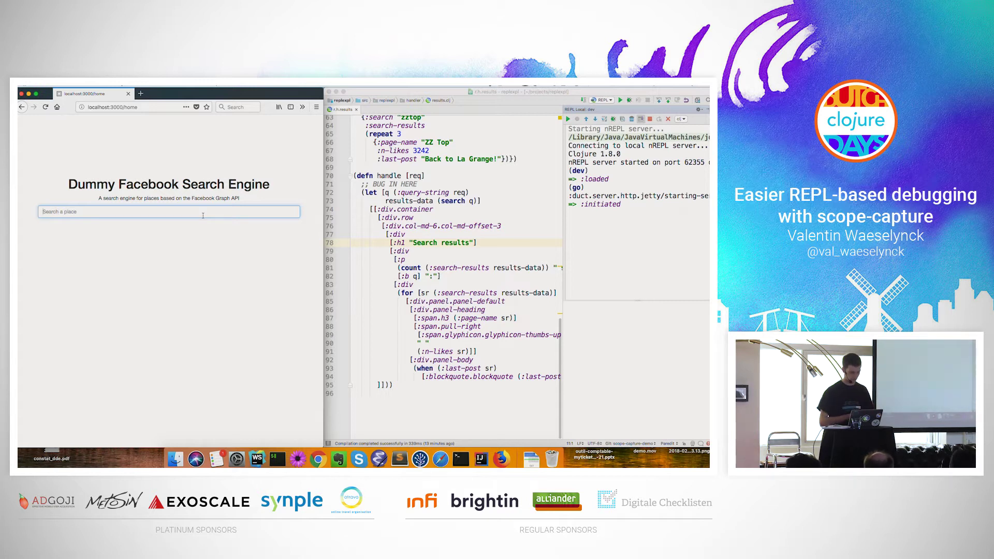
text(TQ Sing)
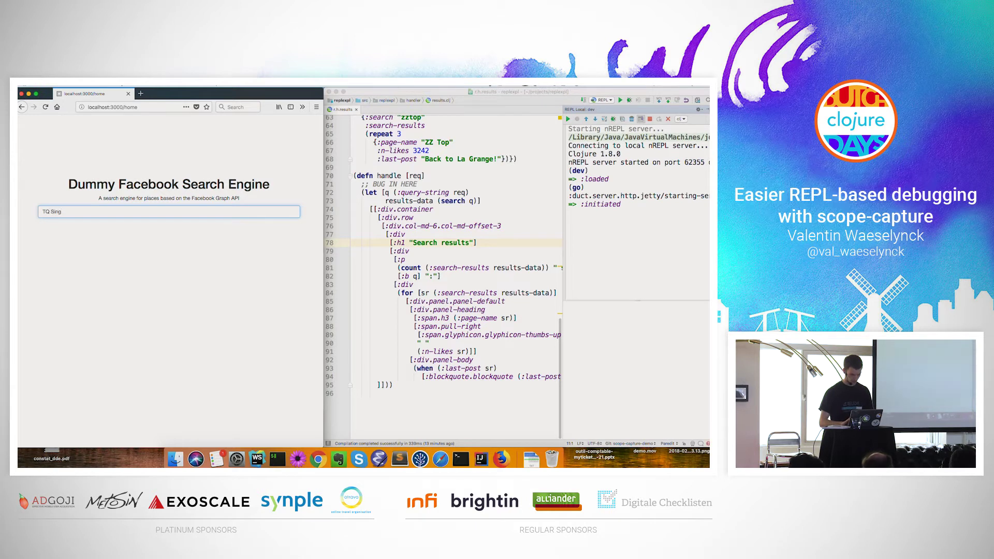
text(el)
key(Return)
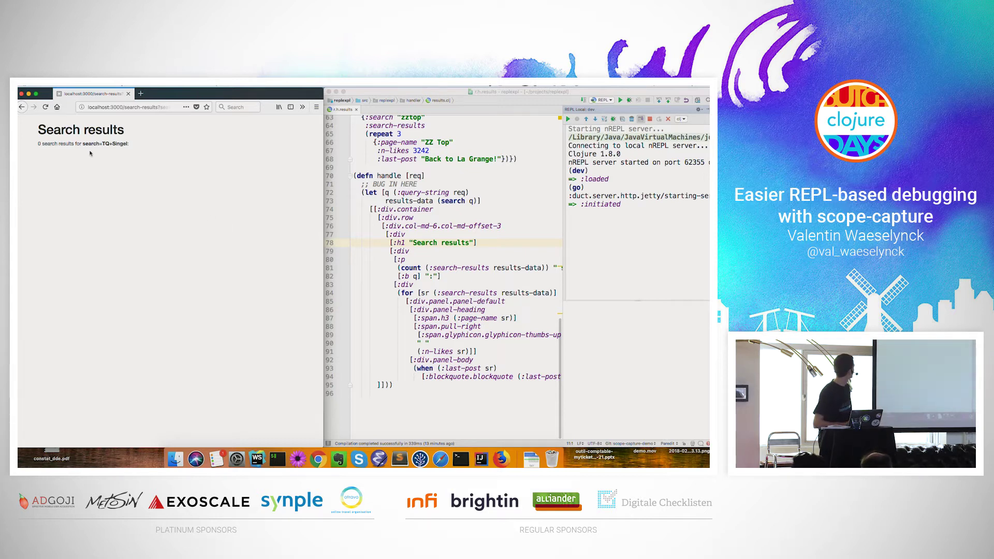
drag(84, 144, 132, 149)
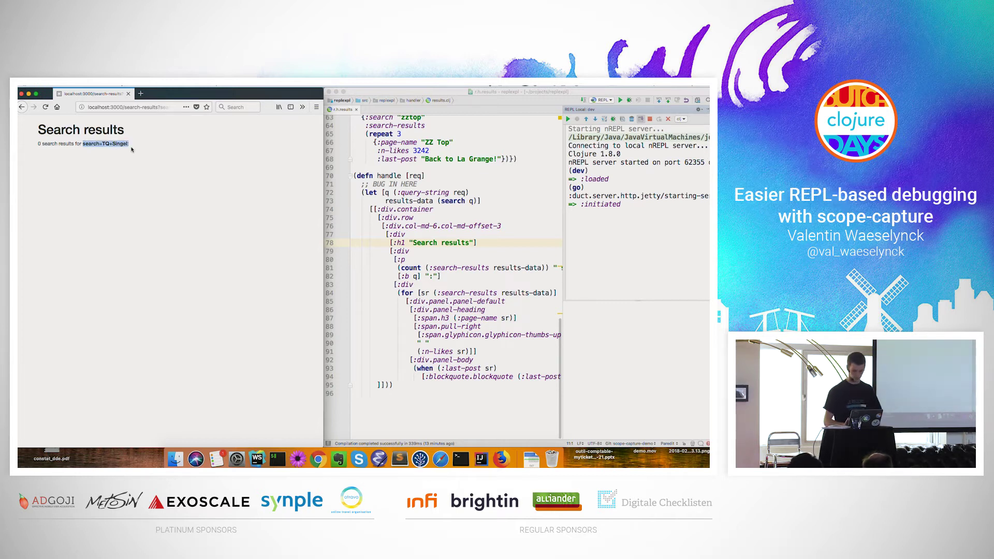
key(super+c)
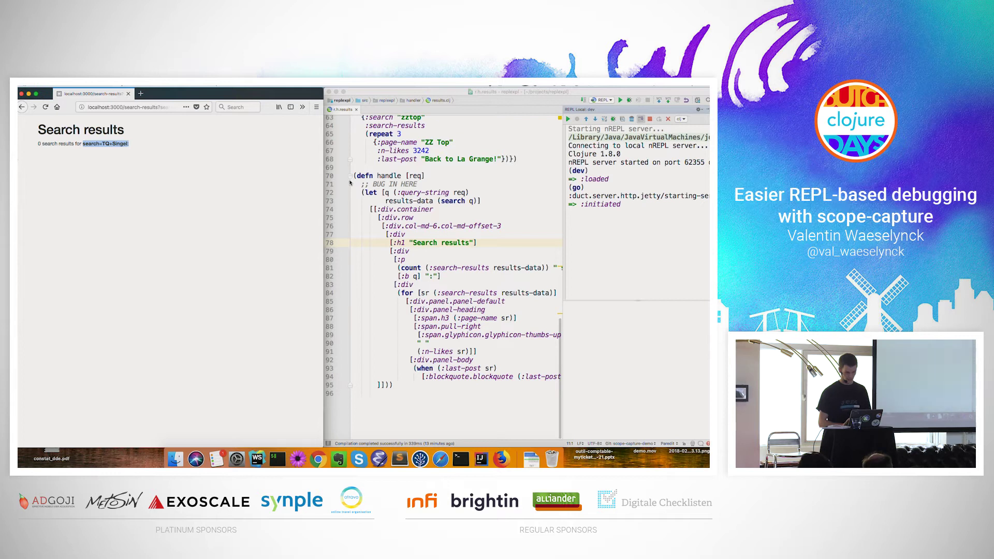
Send the handle function's req parameter to the REPL, which throws a CompilerException
click(417, 227)
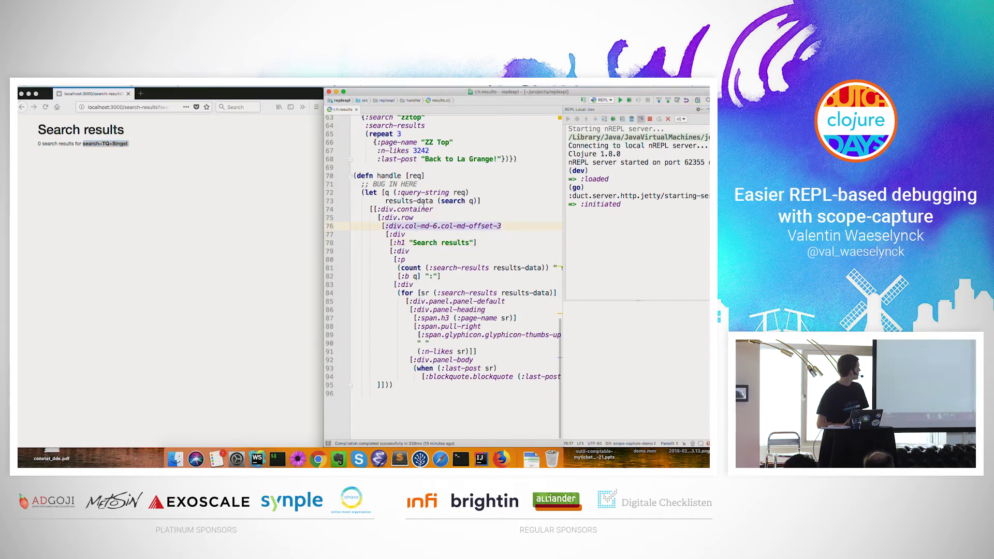
click(394, 192)
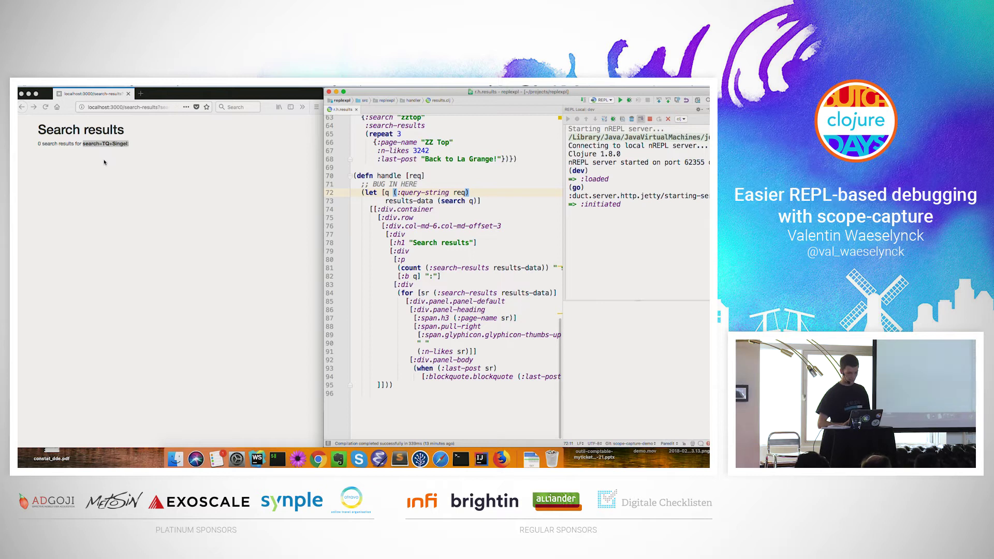
click(403, 218)
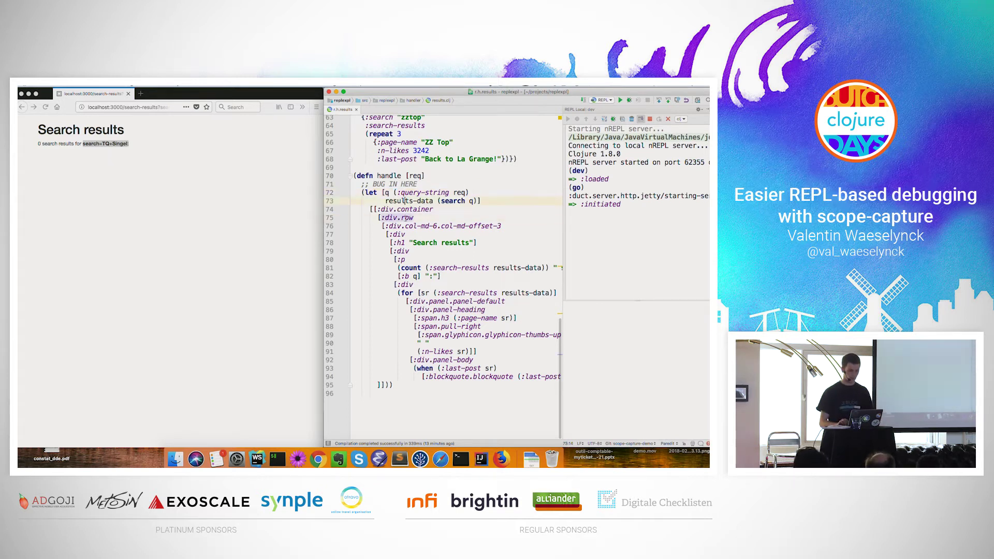
key(Up)
key(Up)
key(Up)
key(End)
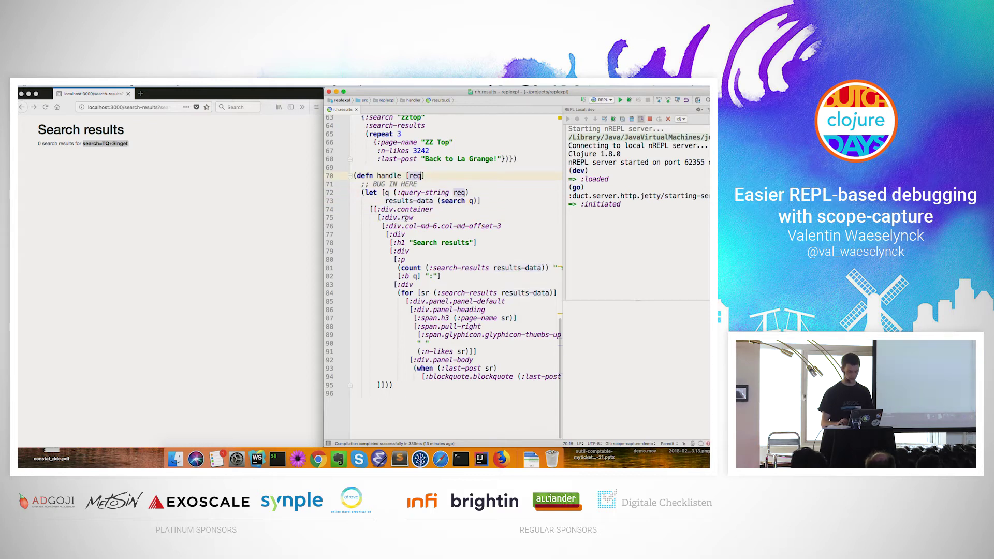
key(super+shift+p)
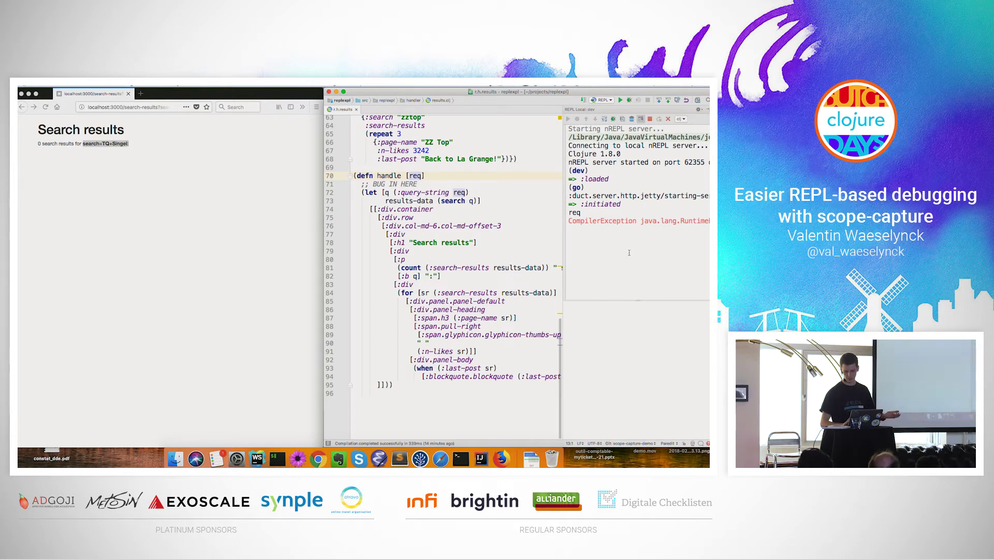
scroll(629, 253, right, 5)
scroll(629, 252, right, 3)
scroll(630, 253, right, 3)
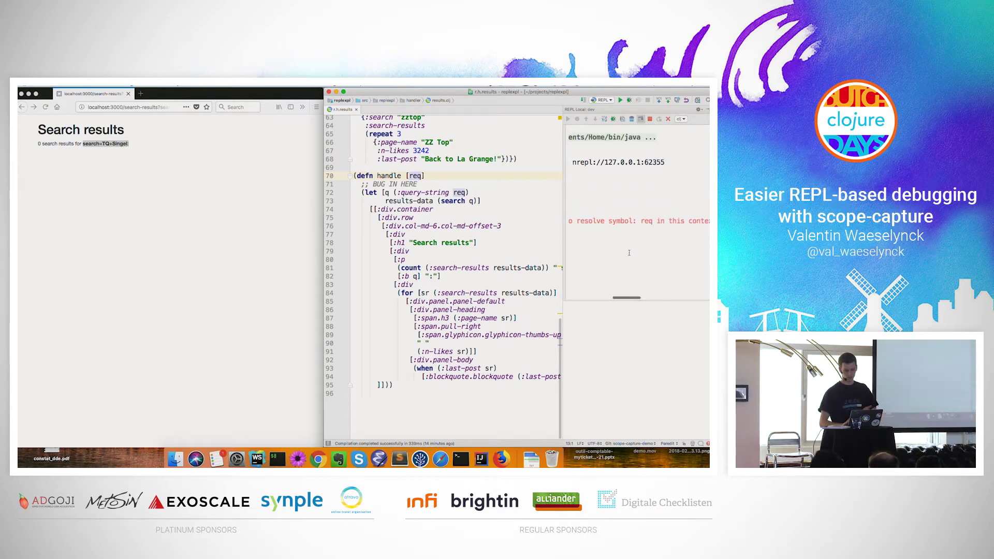
scroll(630, 252, left, 5)
Place the caret just before the (:query-string req) form on line 72
click(541, 247)
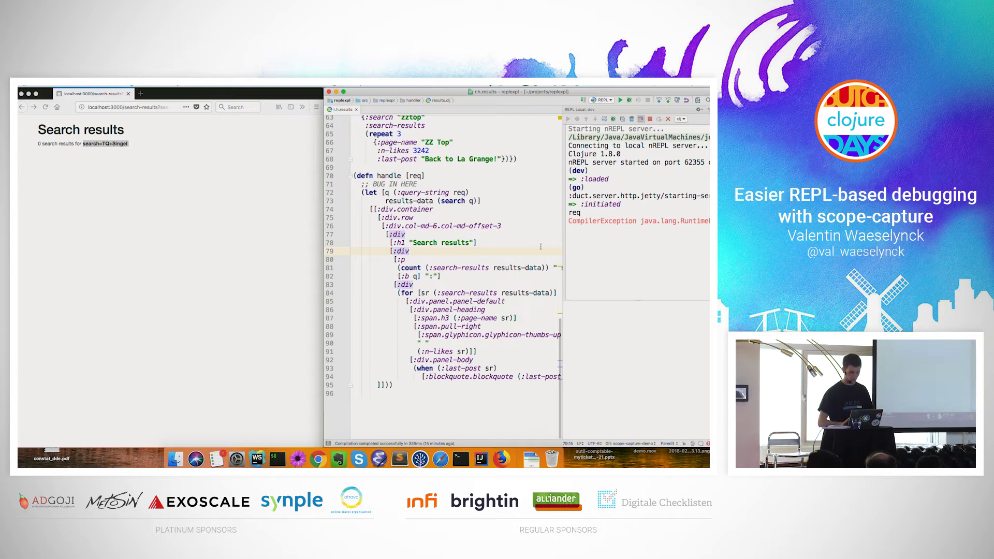
key(Up)
key(Up)
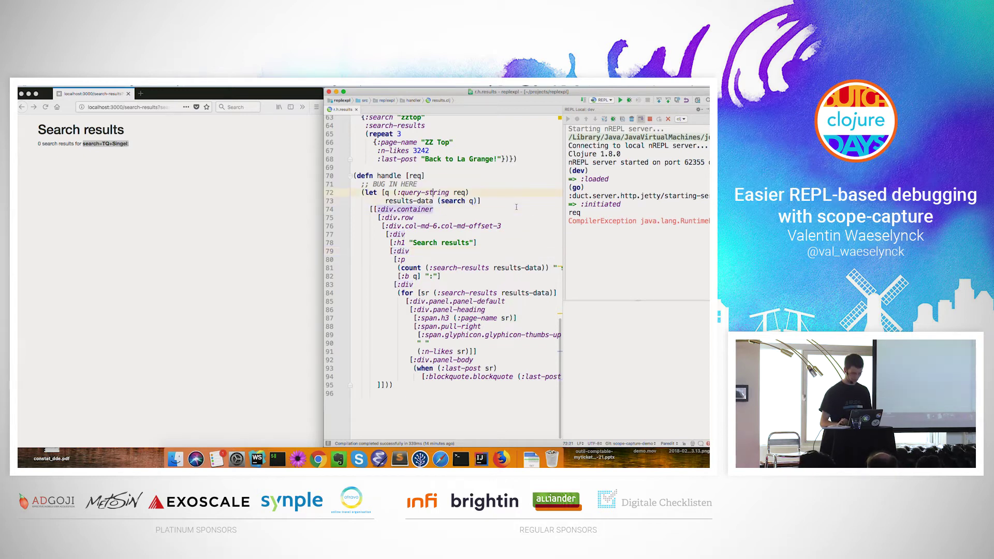
key(ctrl+alt+b)
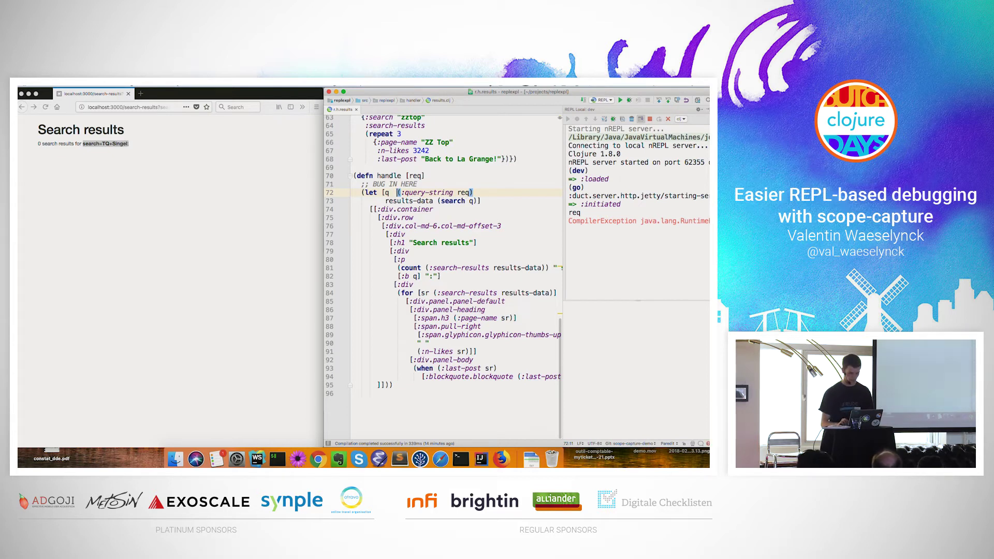
text((sc.api/spy)
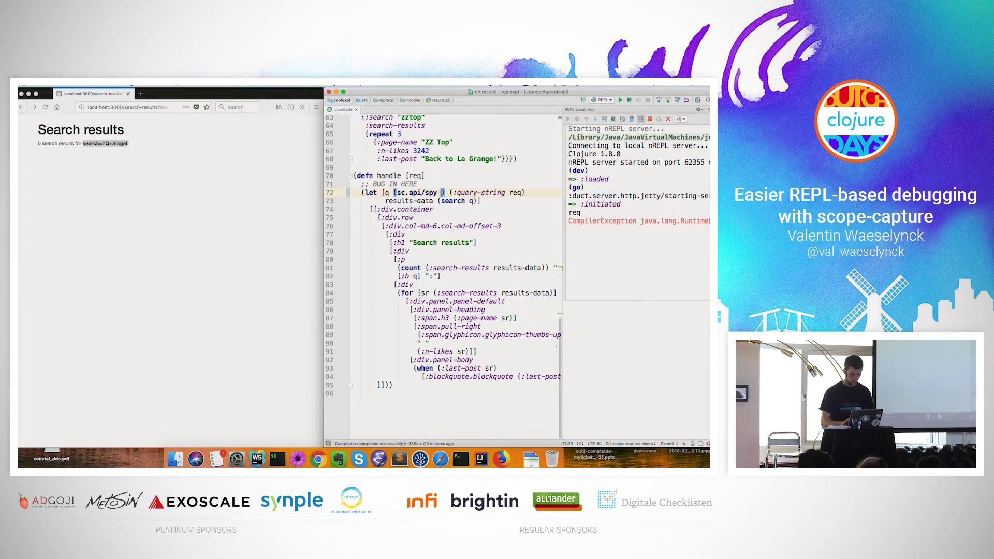
Wrap (:query-string req) in sc.api/spy, reload handle, and rerun the TQ Singel search
key(super+shift+k)
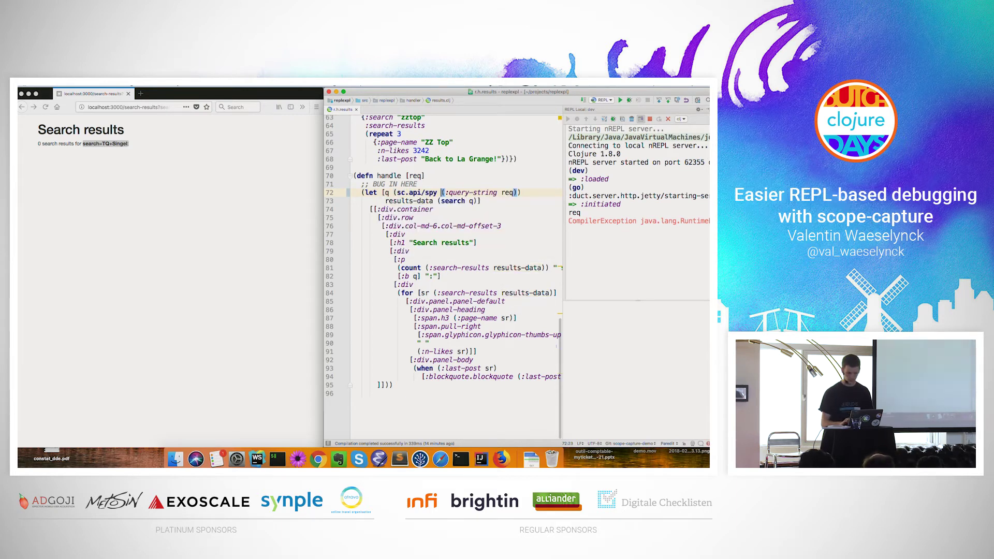
key(super+shift+p)
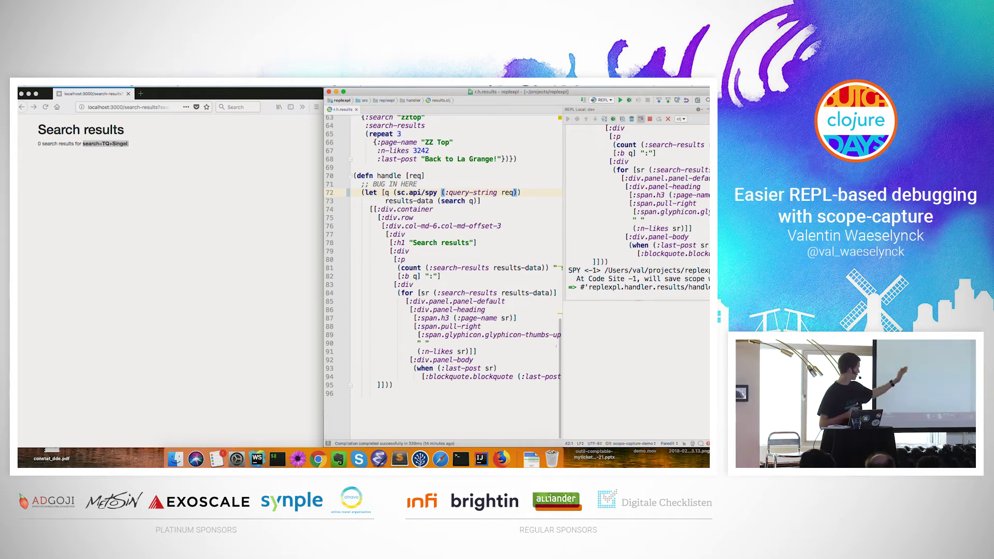
click(243, 232)
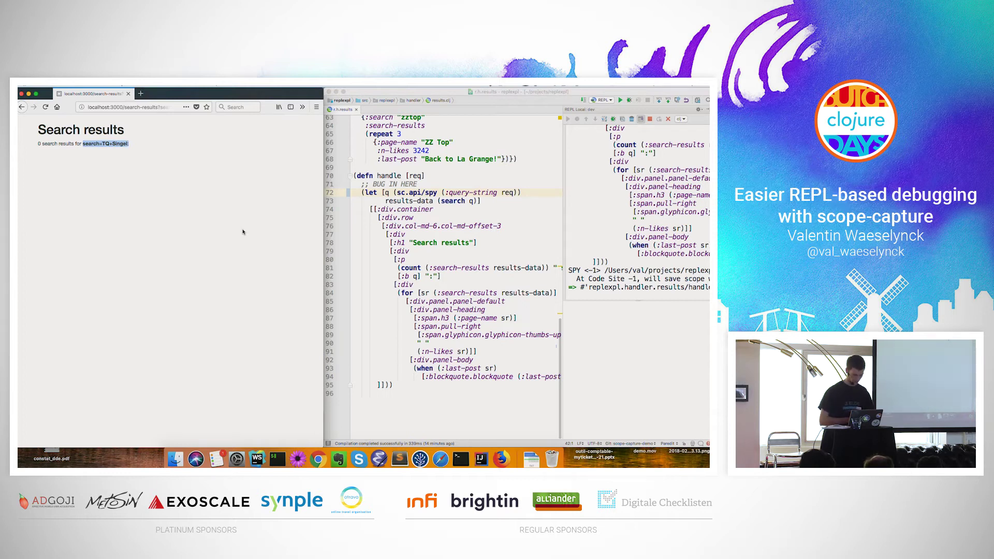
key(super+r)
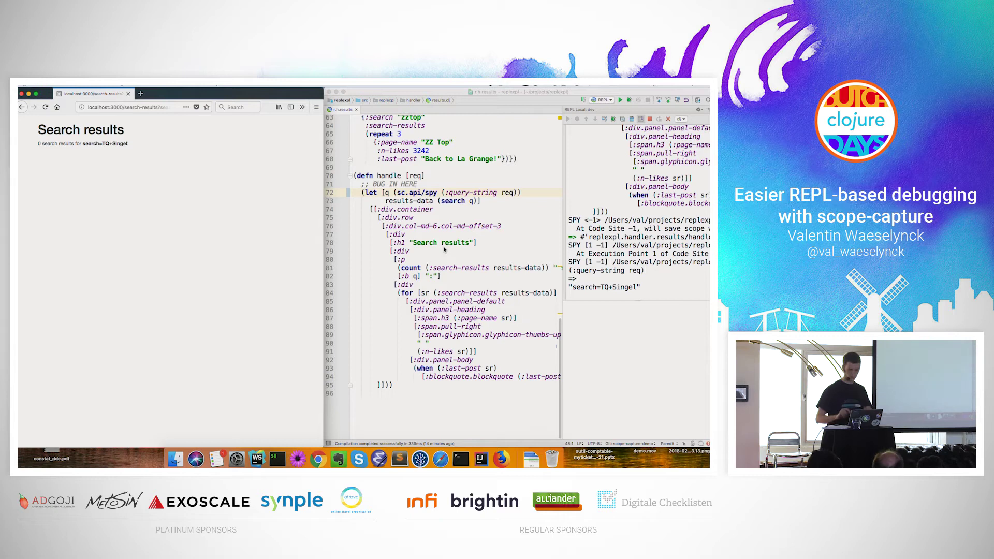
click(429, 201)
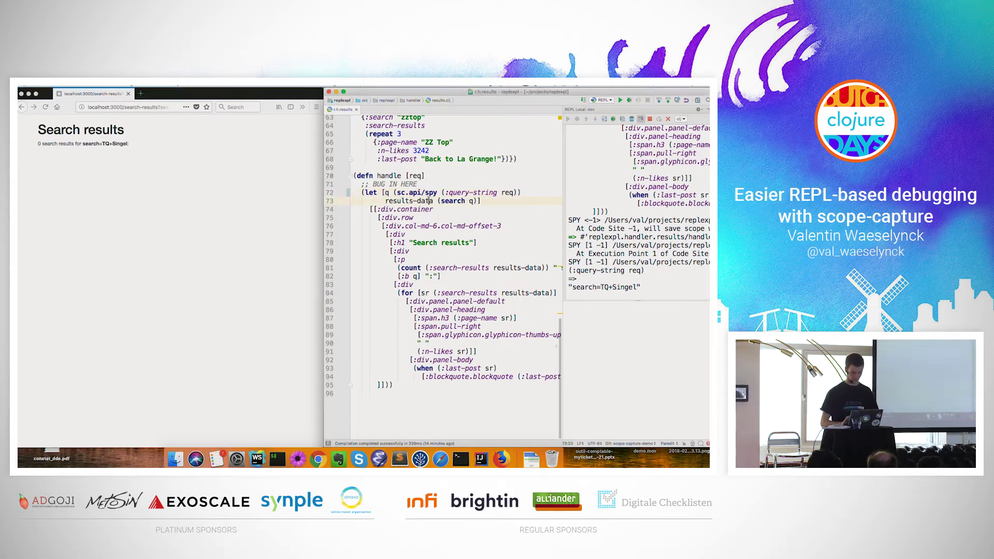
Add an sc.api/defsc form for execution point 1 above handle and evaluate it
key(Up)
key(alt+Up)
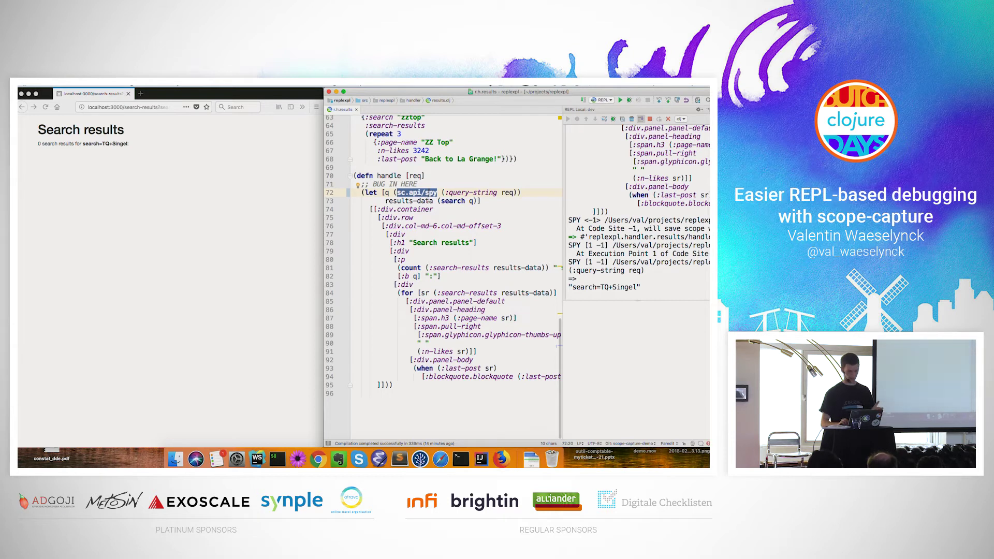
key(Up)
key(Up)
key(Up)
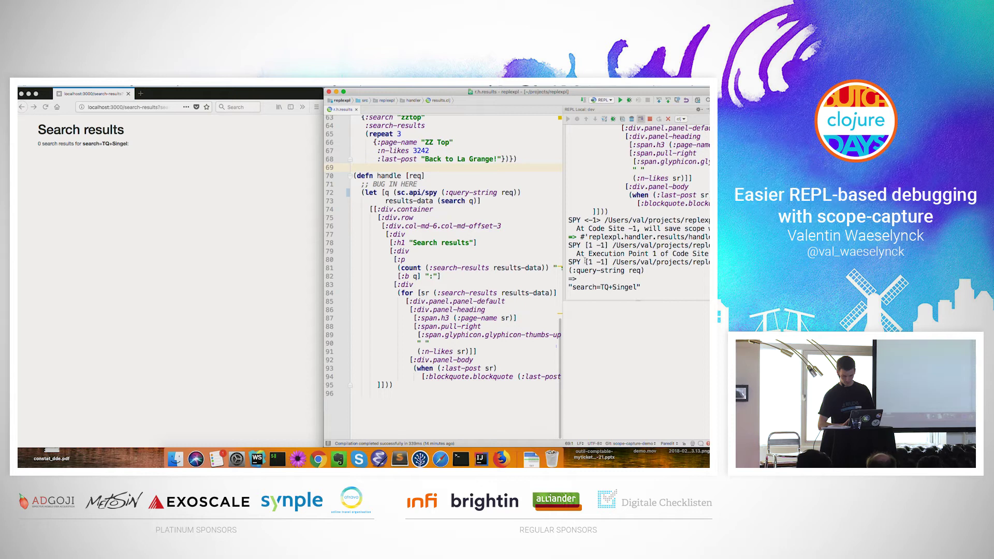
drag(586, 262, 592, 262)
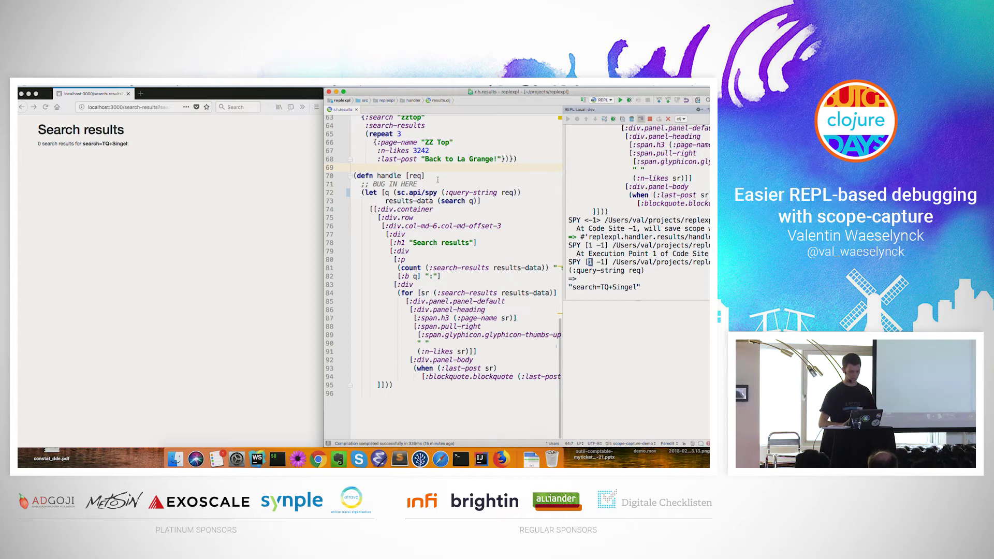
click(423, 164)
key(Return)
key(Return)
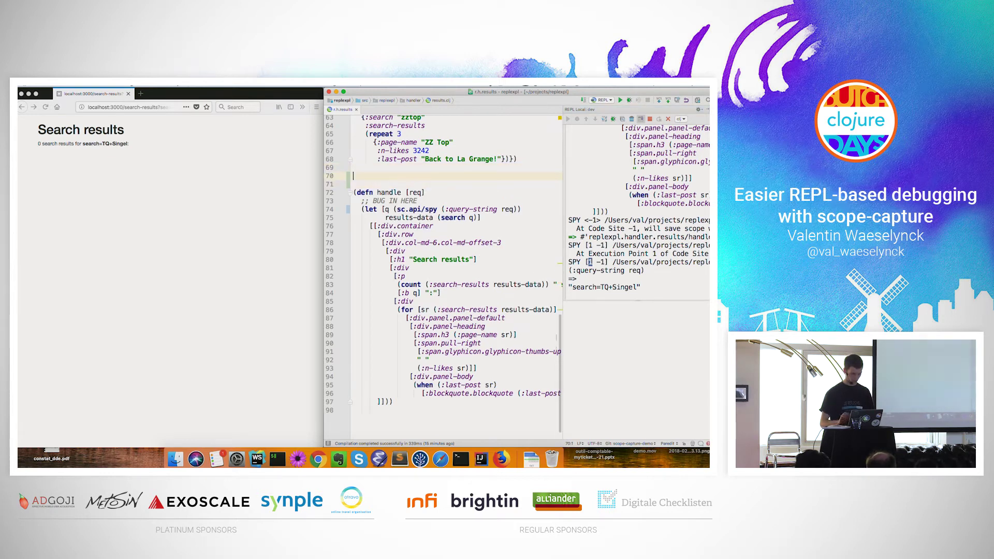
text((sc.api/defsc )
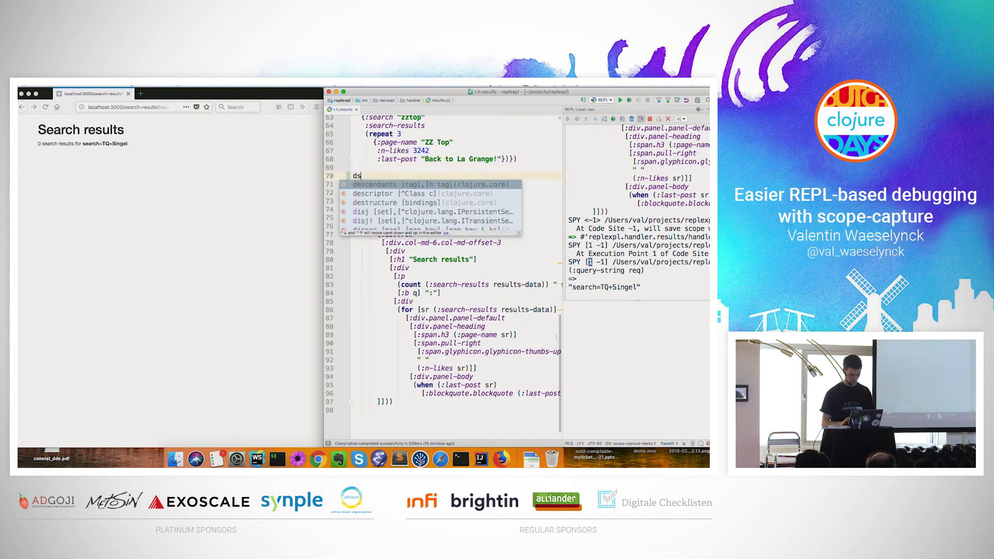
text(1)
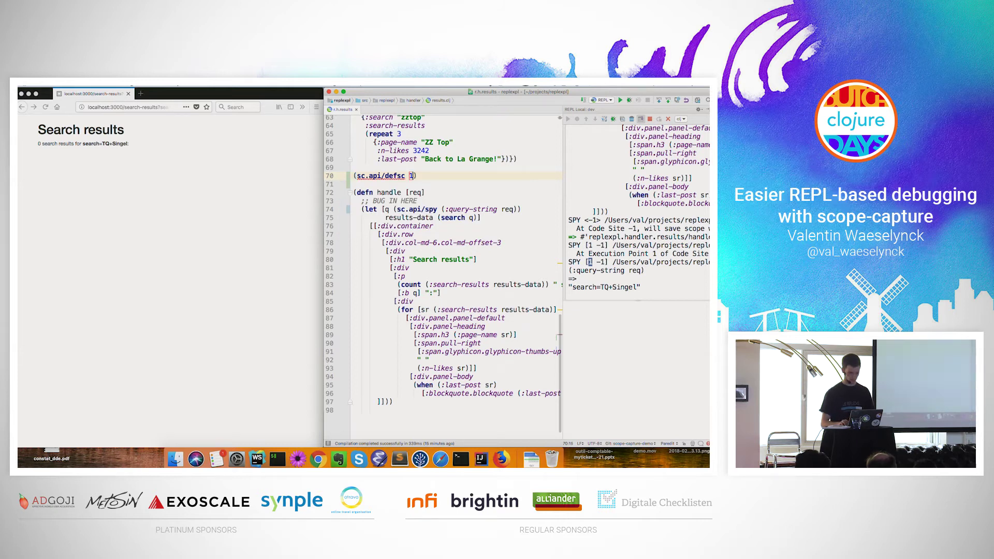
text())
key(super+shift+p)
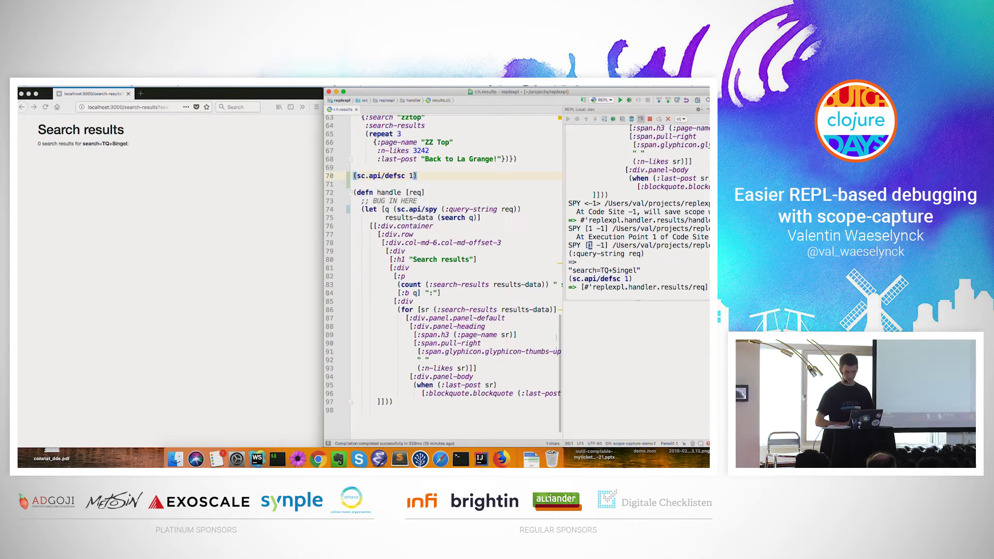
Evaluate req and (:query-string req) in a widened REPL, showing "search=TQ+Singel"
key(Down)
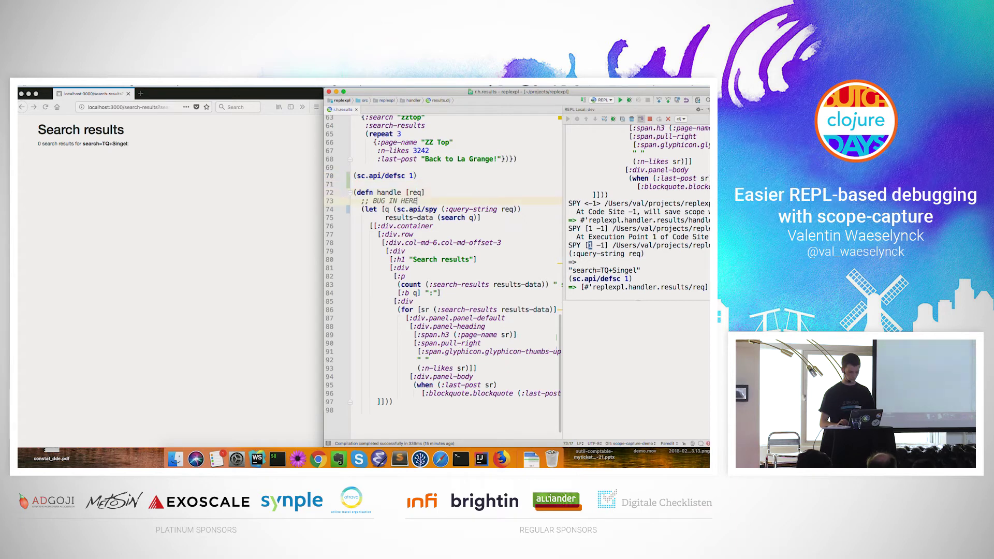
key(Up)
key(super+shift+p)
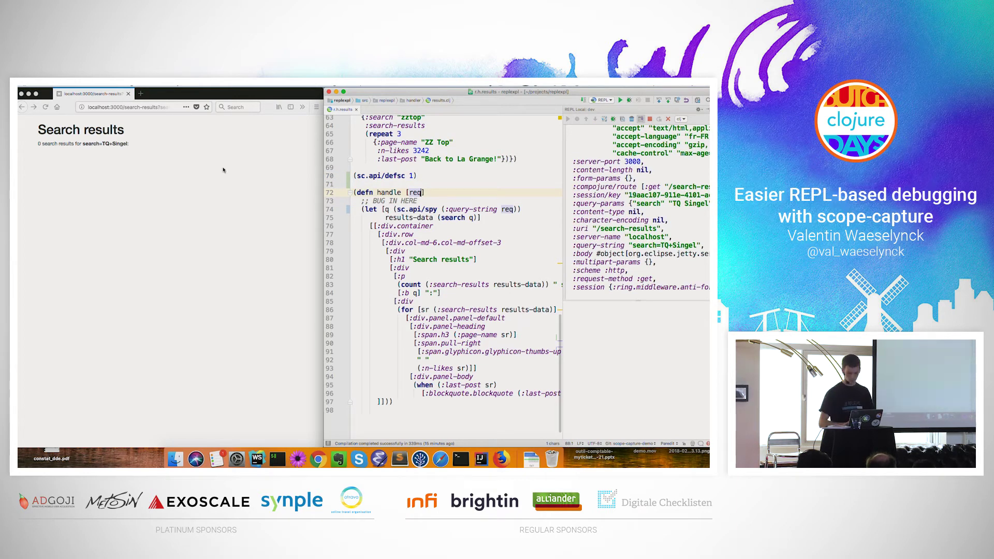
key(alt+space)
drag(561, 273, 509, 273)
scroll(542, 210, up, 4)
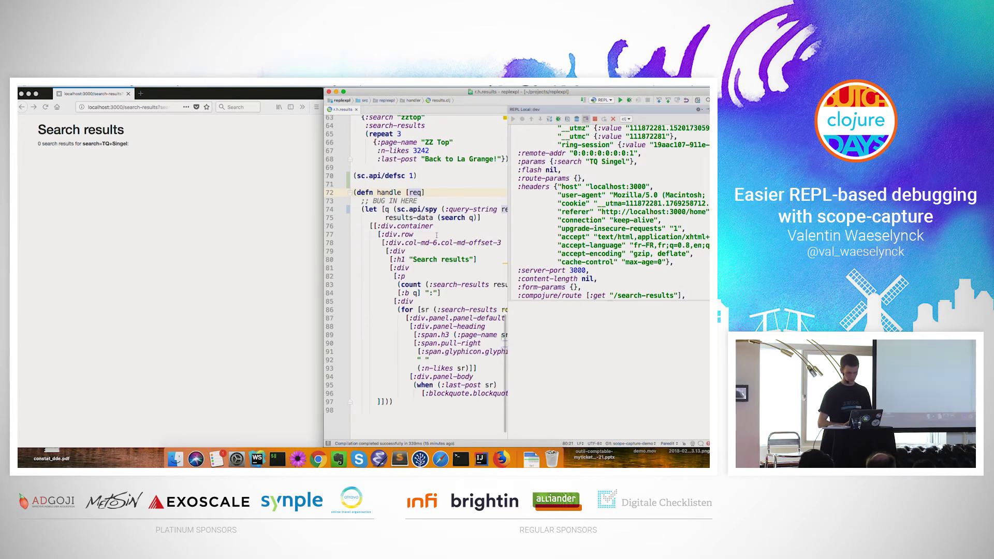
scroll(436, 236, right, 5)
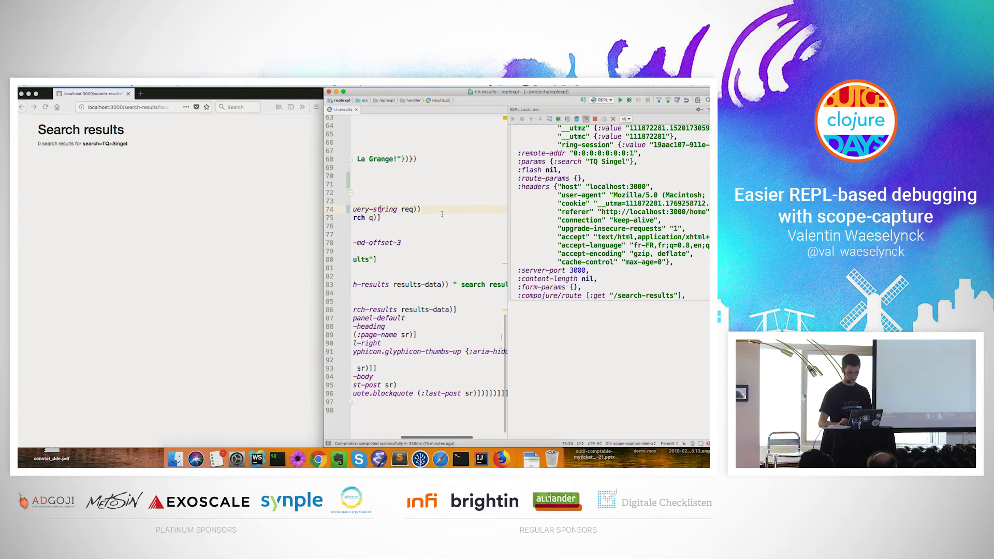
key(alt+Up)
key(super+shift+p)
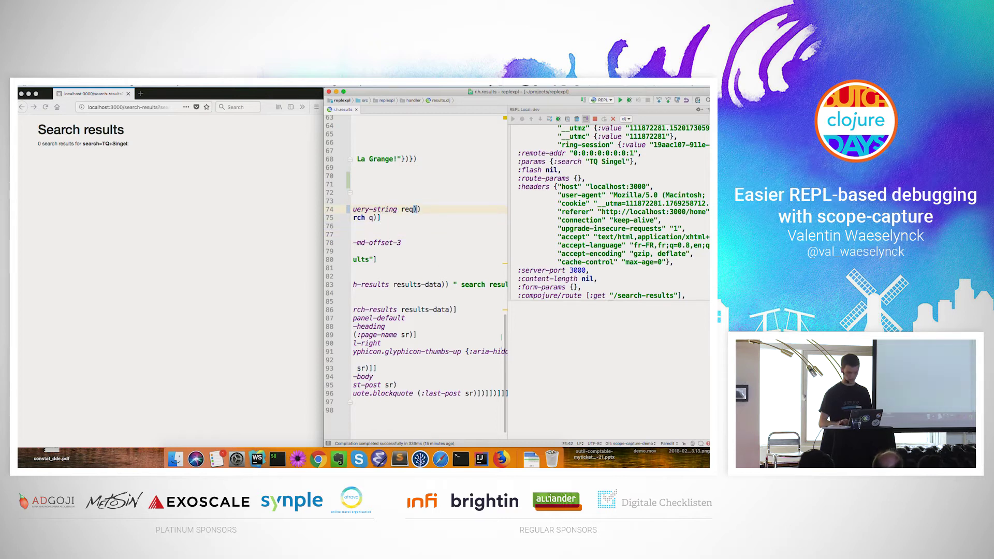
scroll(442, 214, left, 5)
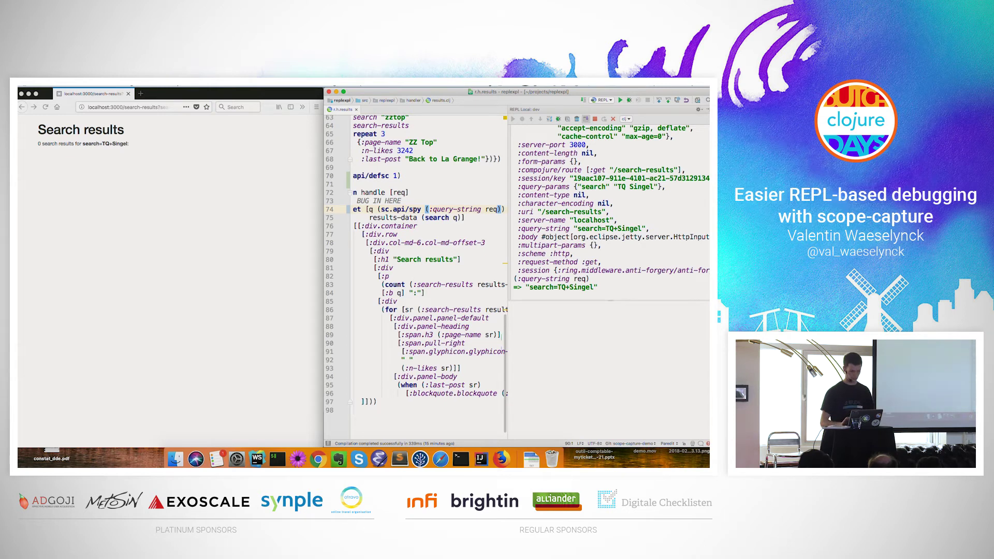
scroll(449, 229, left, 2)
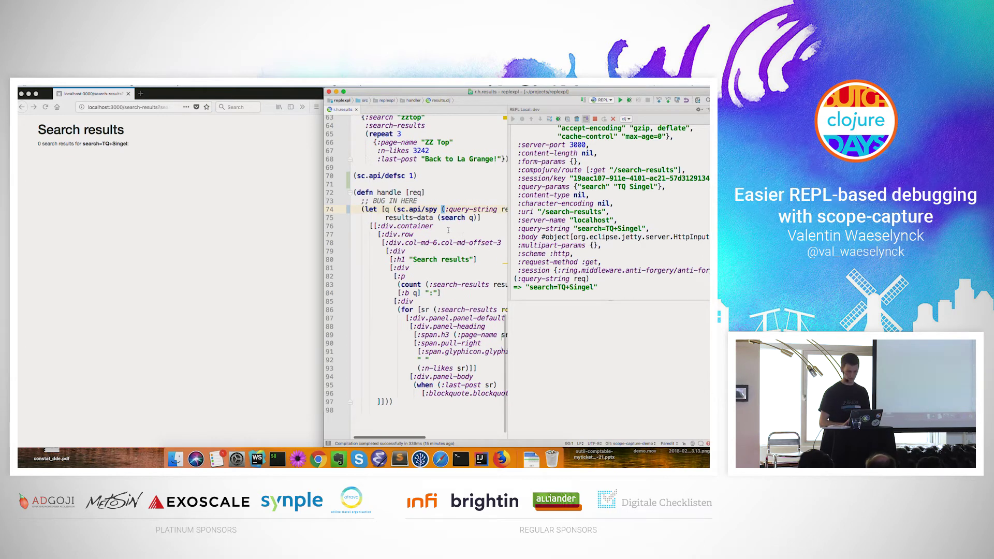
scroll(448, 230, up, 3)
scroll(449, 230, up, 2)
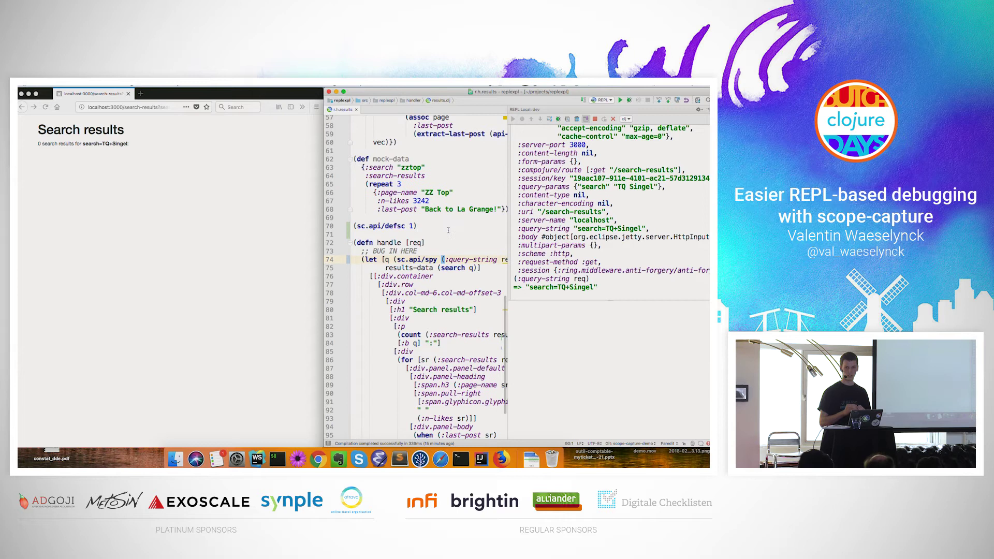
scroll(444, 252, down, 3)
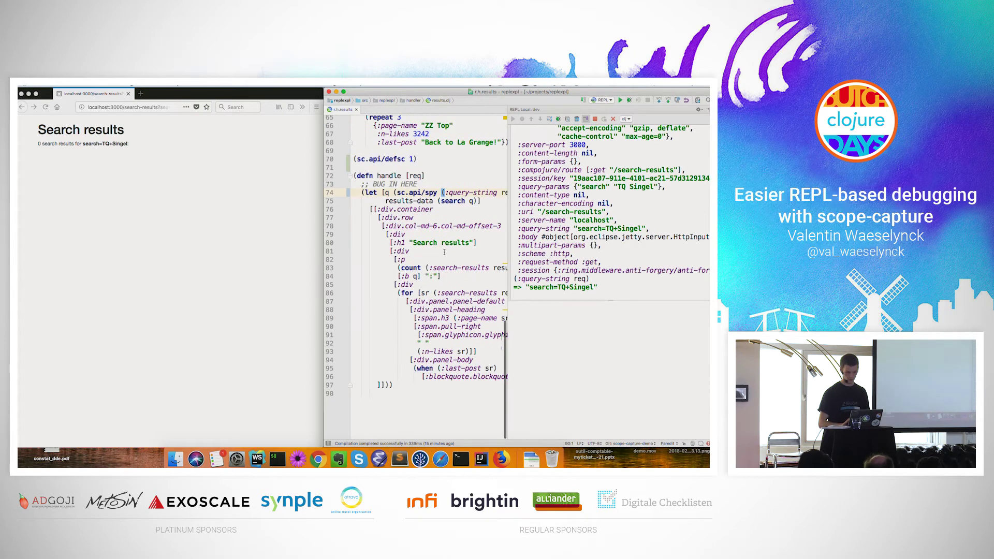
scroll(576, 221, up, 3)
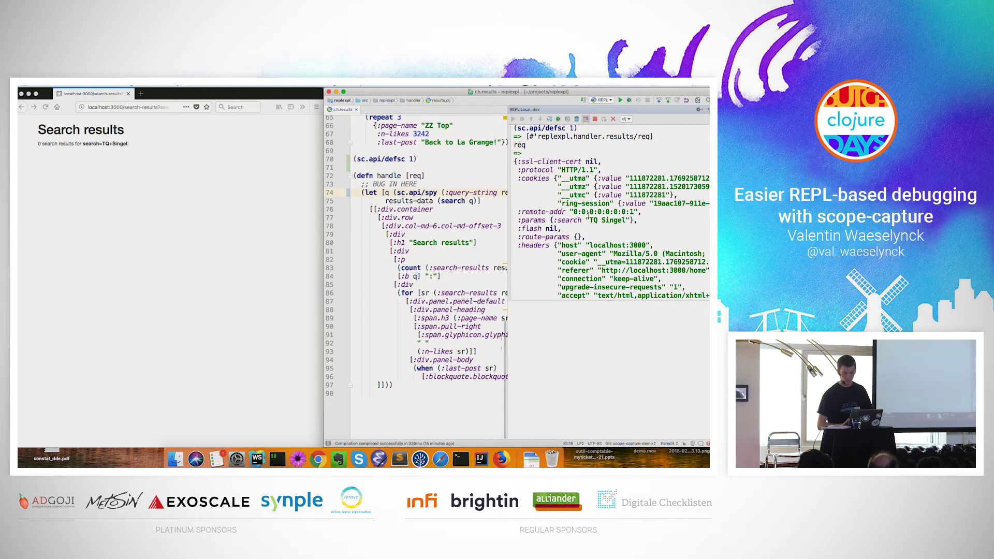
scroll(610, 210, down, 2)
scroll(610, 209, up, 2)
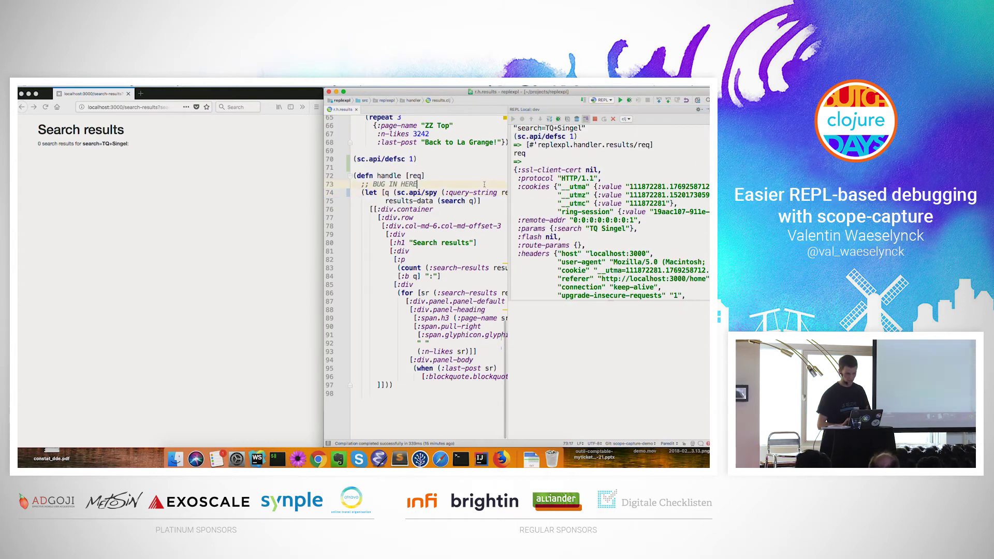
Delete the sc.api/spy form from the handler's query binding
key(Escape)
key(Left)
key(Left)
key(Left)
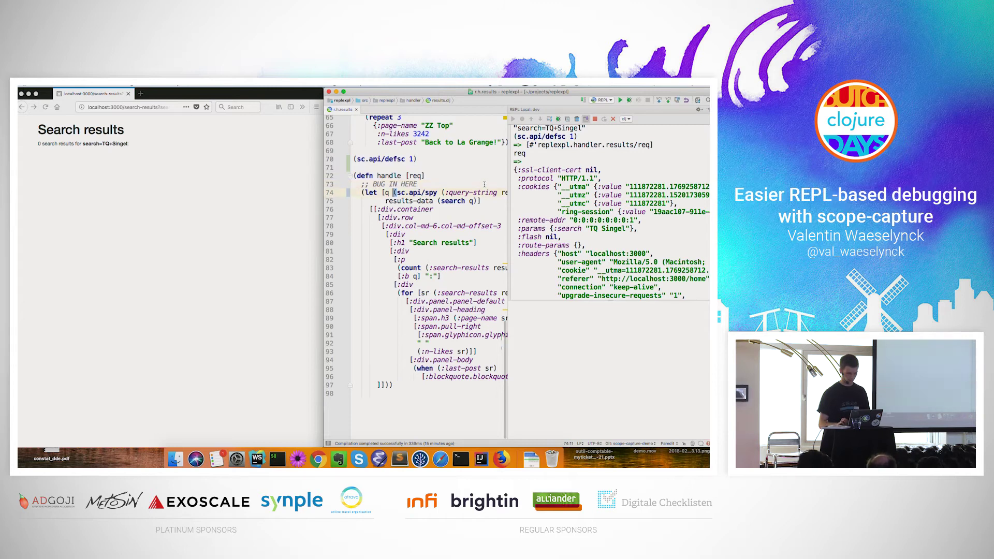
key(alt+Up)
key(BackSpace)
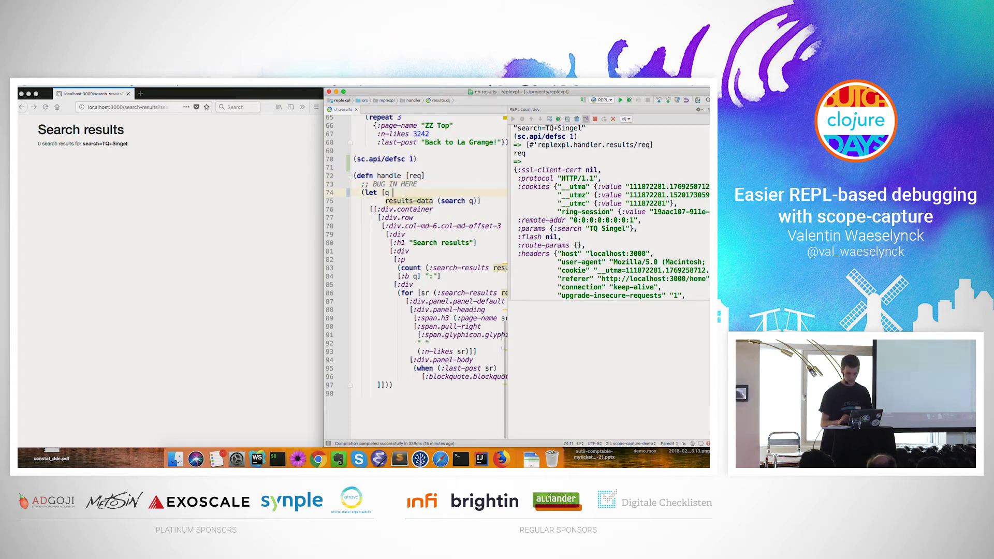
text(()
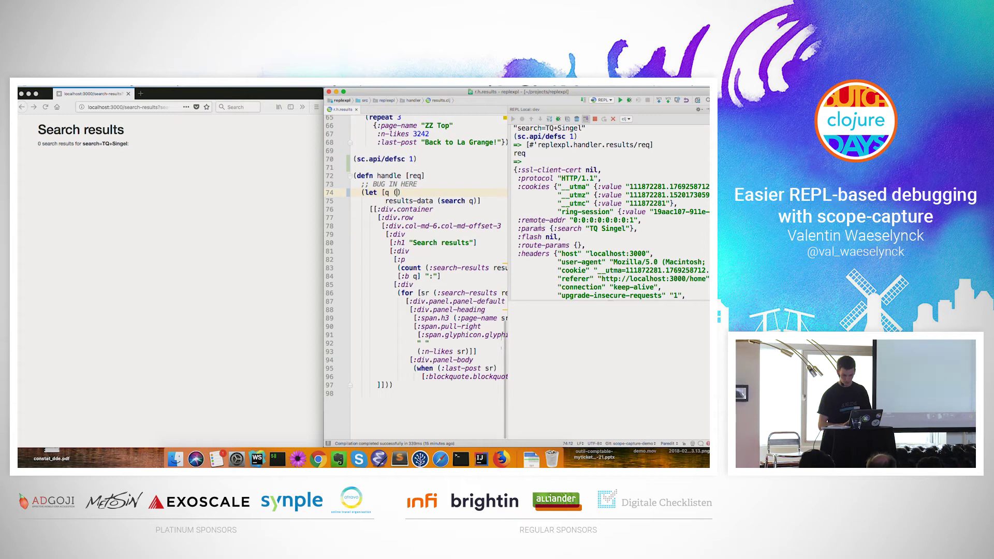
triple_click(538, 228)
click(444, 218)
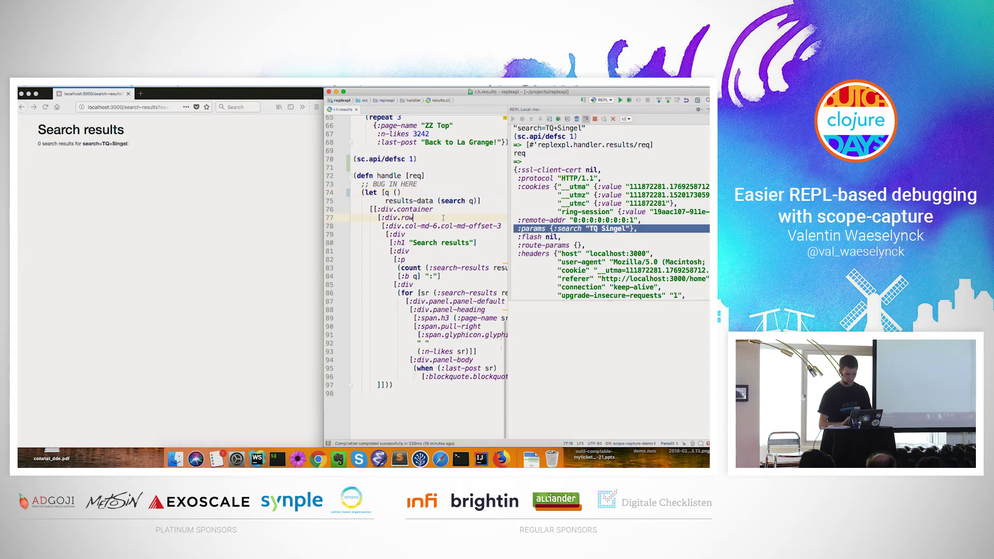
text(:params)
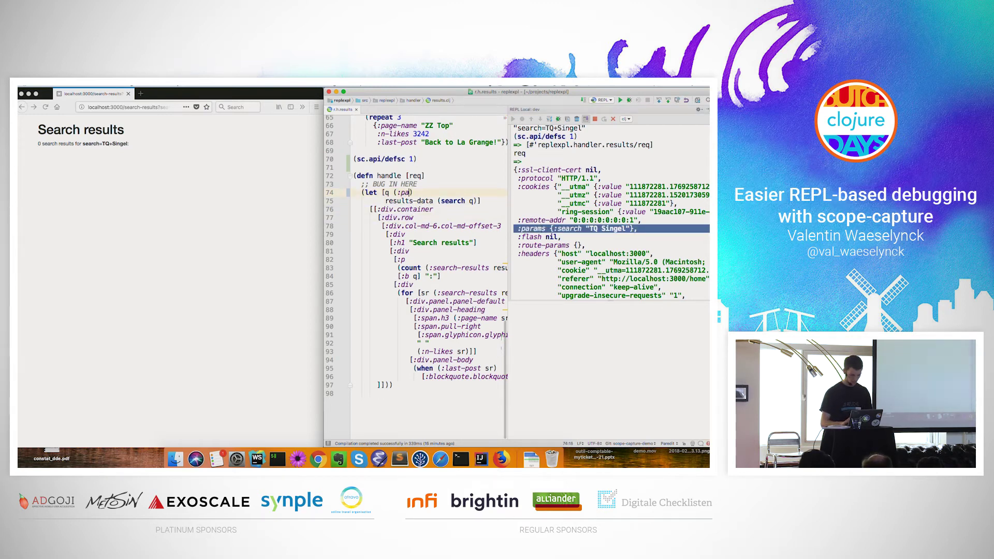
text( req)
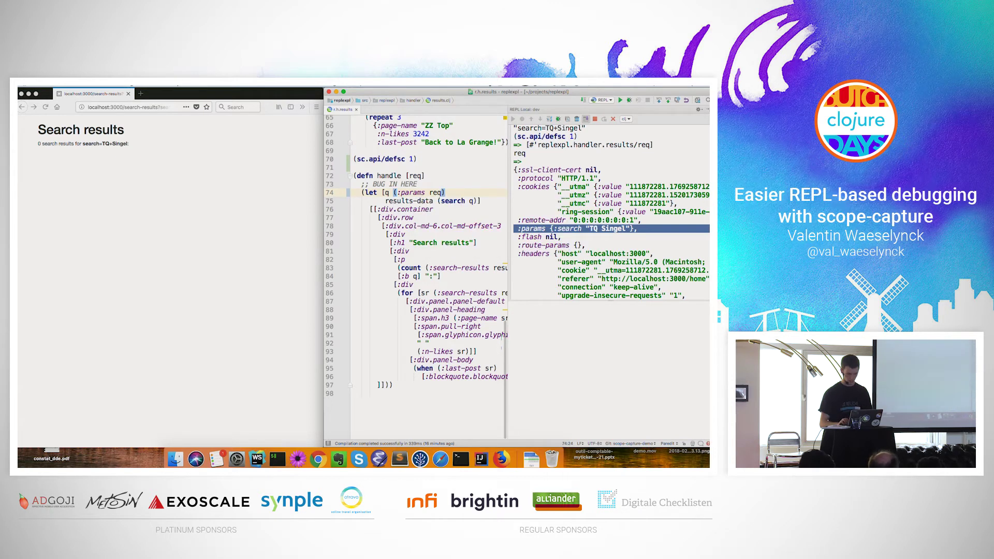
Evaluate (:params req), wrap it into (:search (:params req)), and reload handle
key(super+shift+p)
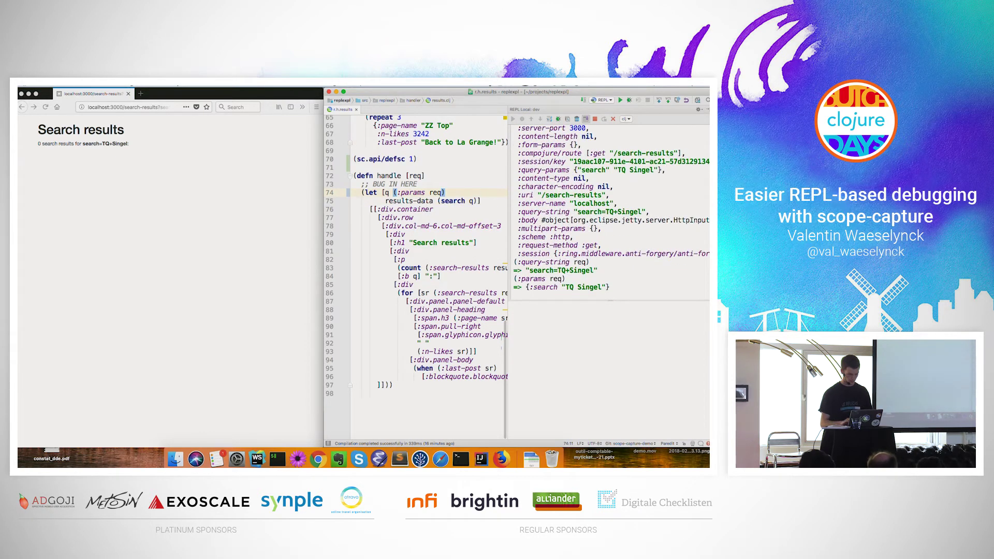
text((:searc)
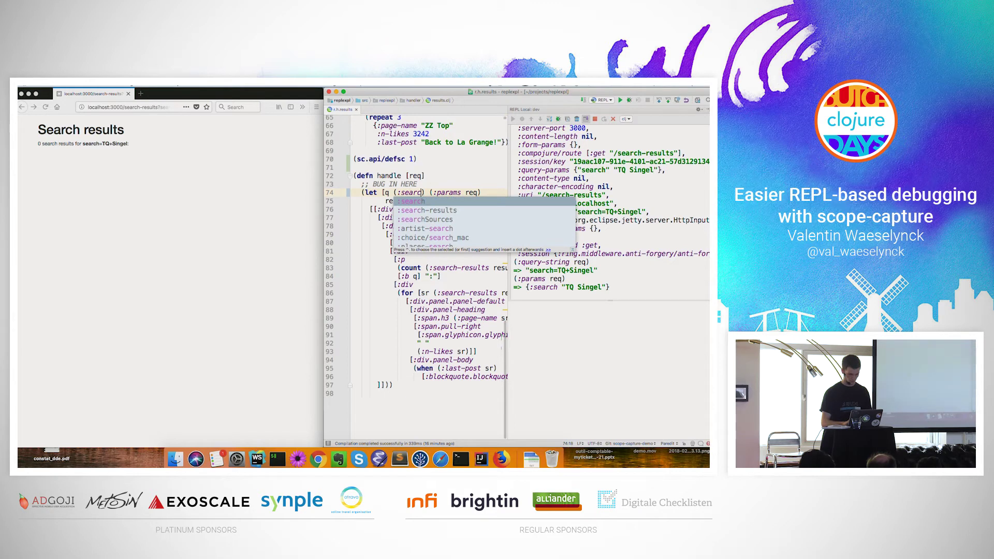
text(h)
key(ctrl+shift+k)
key(Escape)
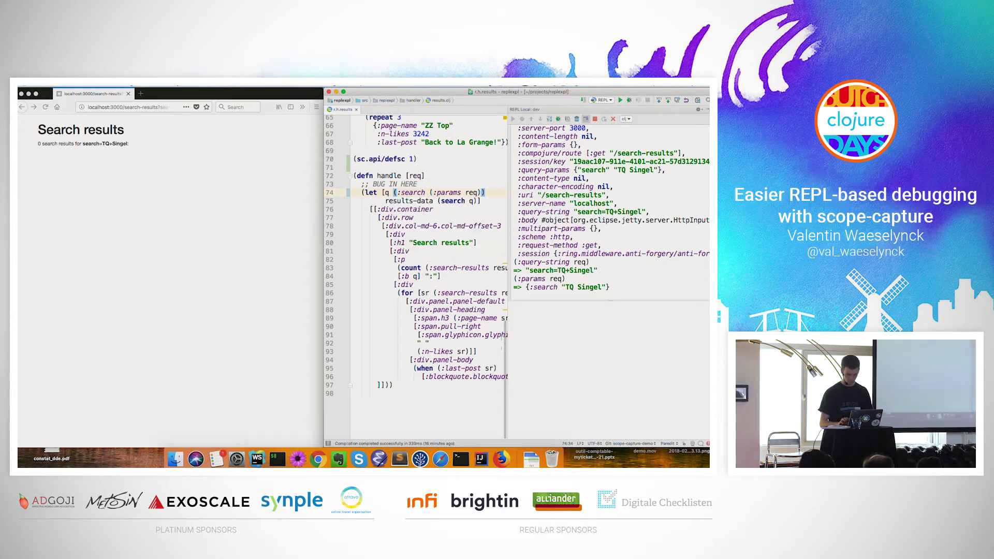
key(super+shift+p)
key(Left)
key(Left)
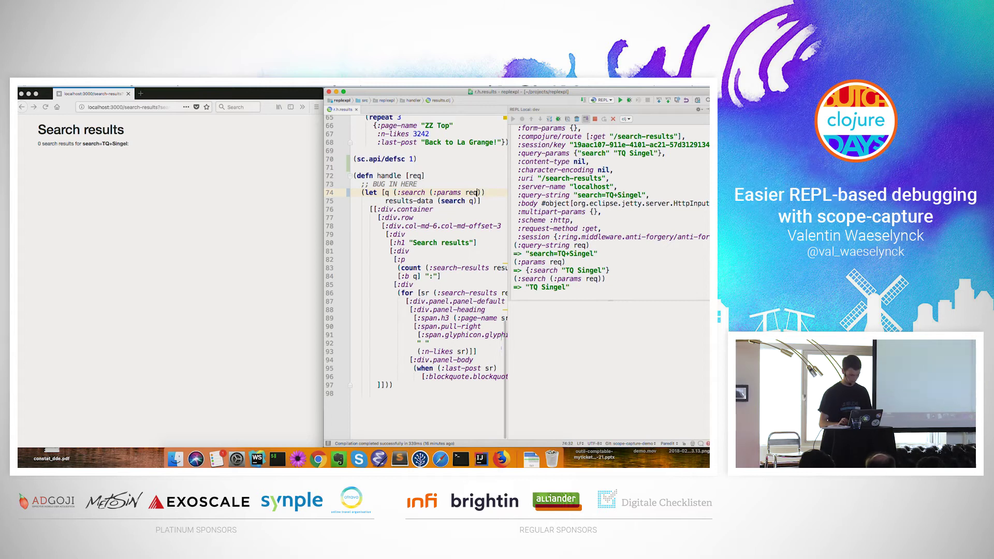
key(super+shift+t)
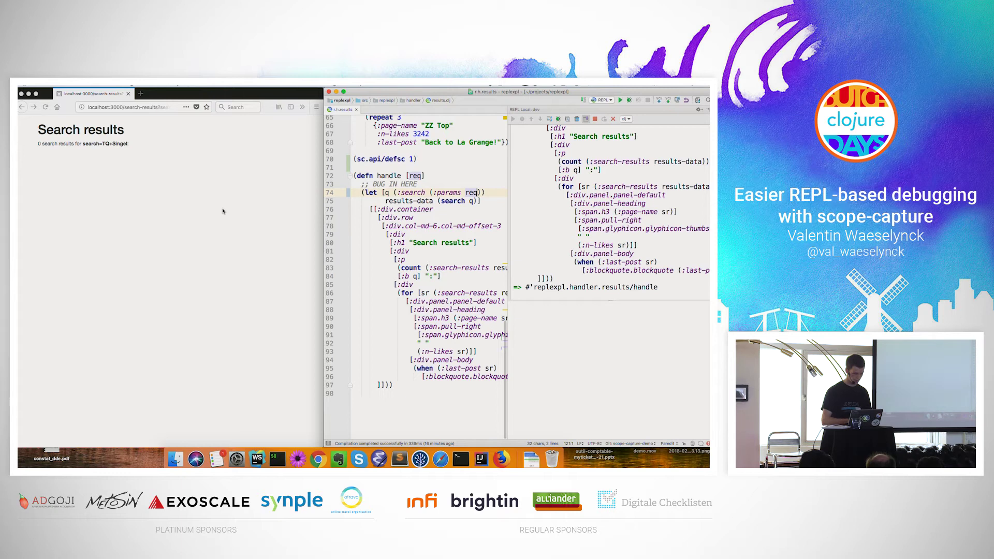
key(super+r)
Reload the Firefox results page, which now lists 3 results for TQ Singel
click(128, 179)
key(super+r)
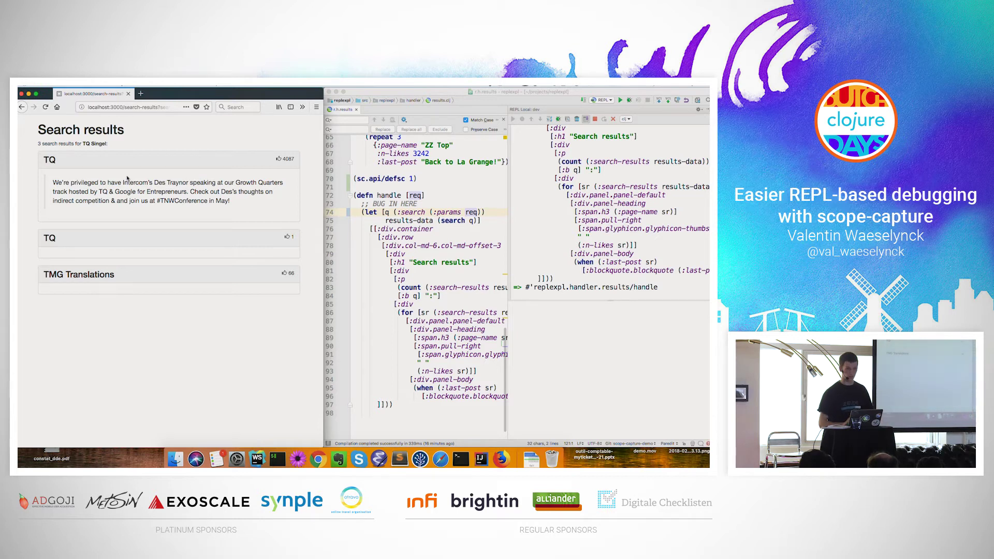
click(410, 180)
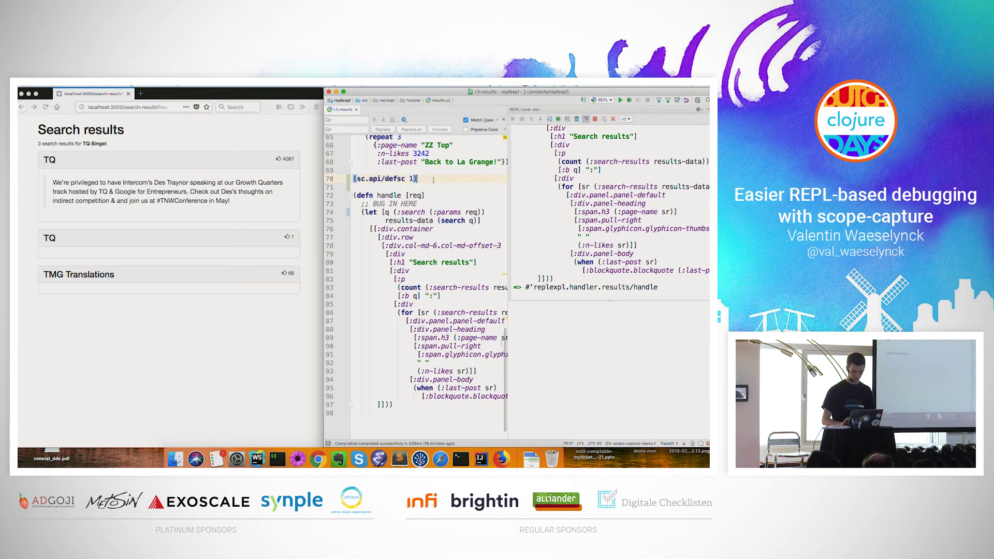
key(Down)
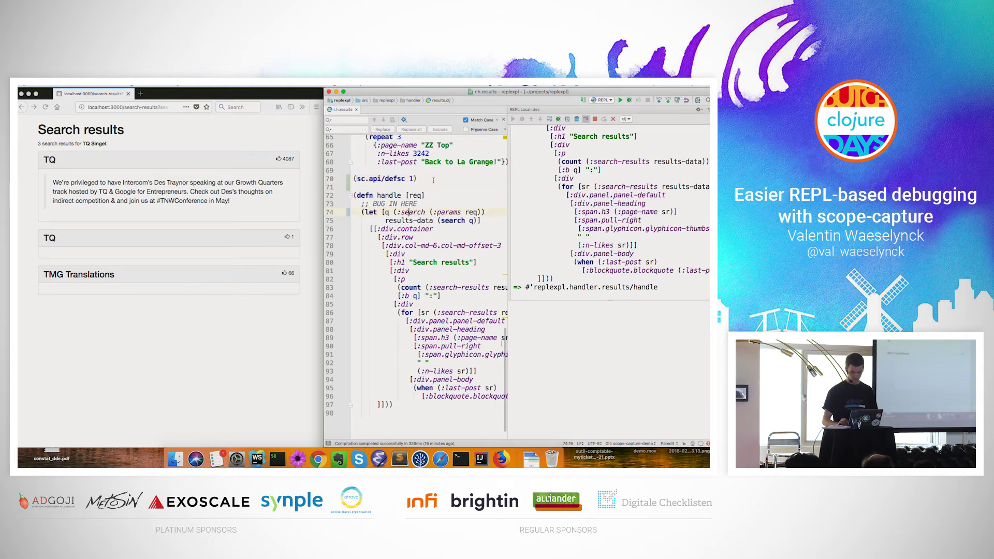
key(Right)
key(Right)
key(Right)
text(()
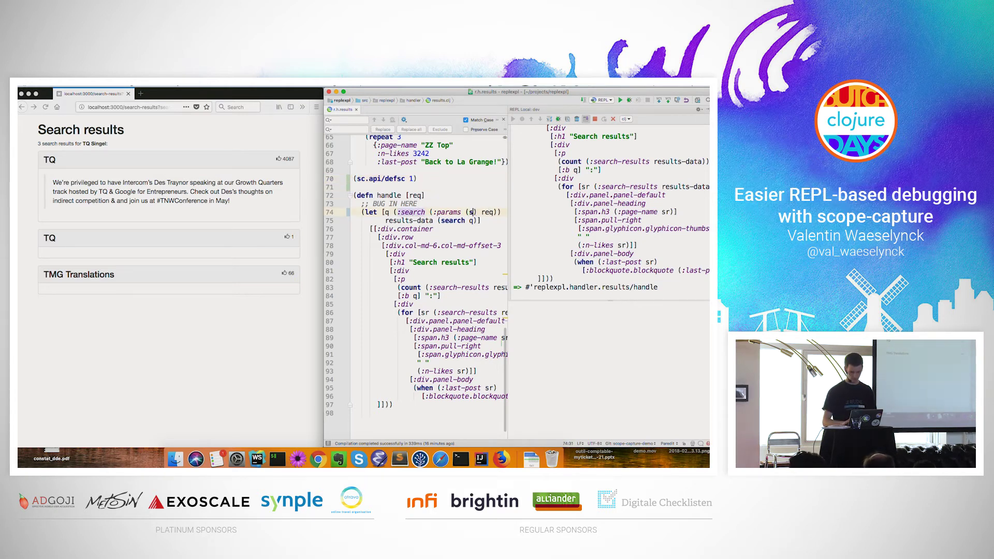
text(sc.api/spy)
key(BackSpace)
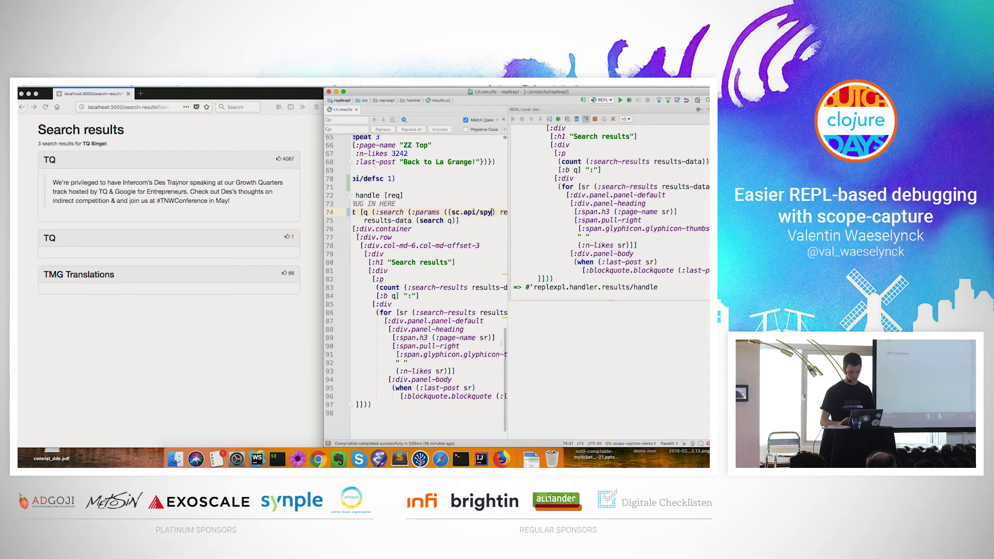
key(ctrl+shift+k)
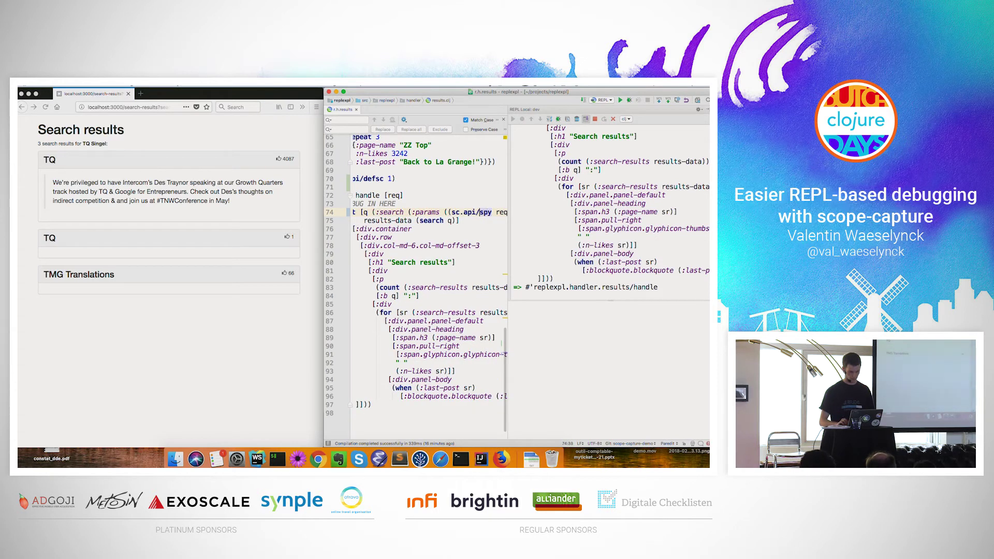
key(ctrl+shift+k)
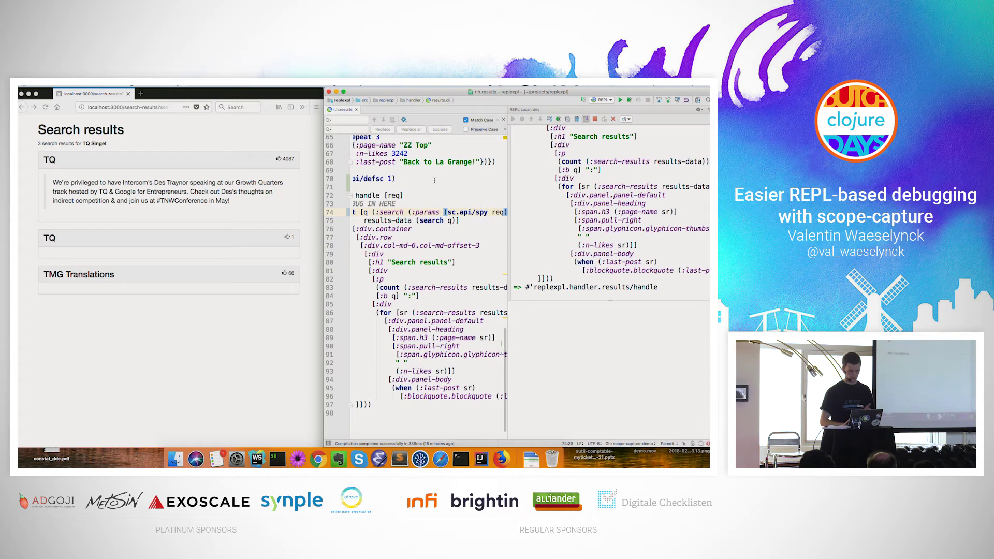
click(449, 234)
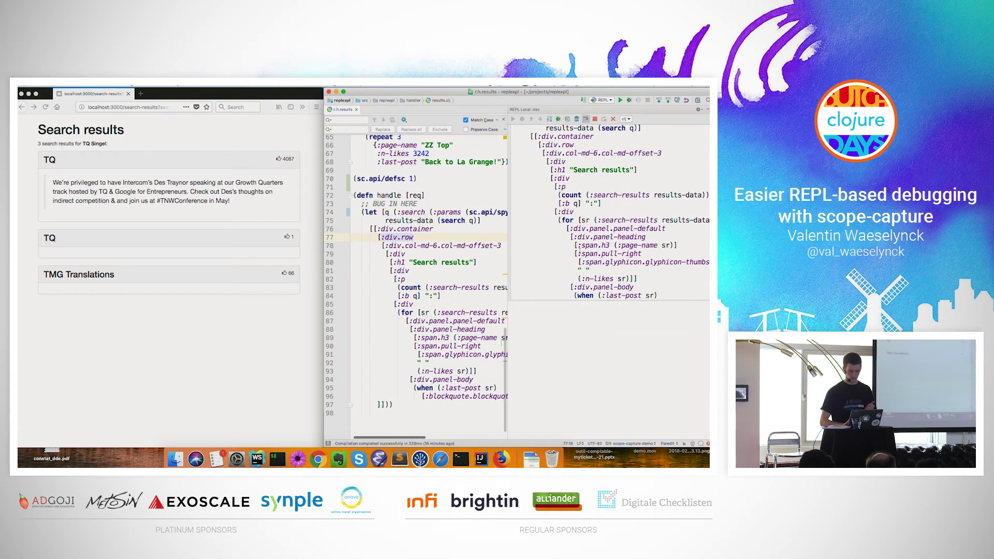
scroll(580, 246, up, 1)
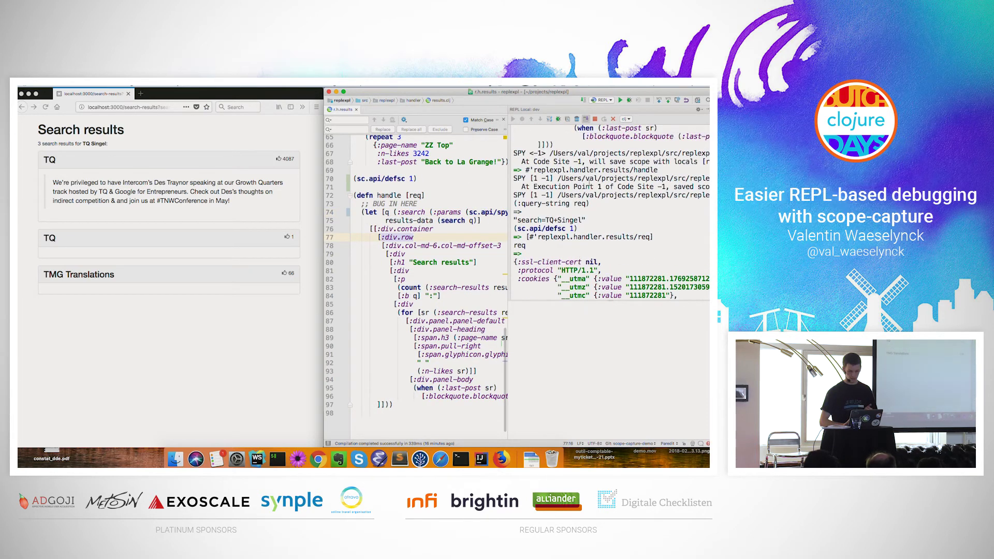
scroll(589, 184, right, 3)
scroll(601, 169, right, 3)
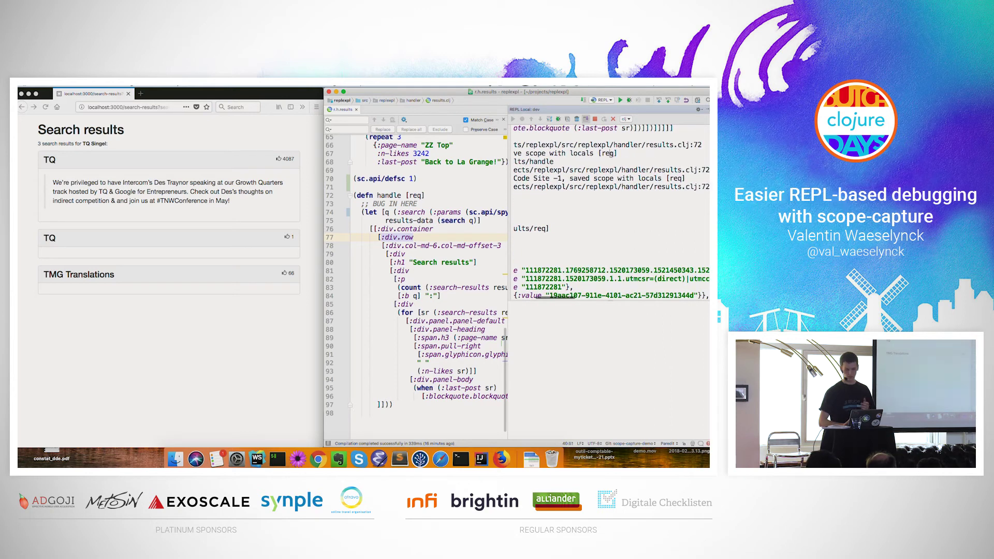
double_click(607, 153)
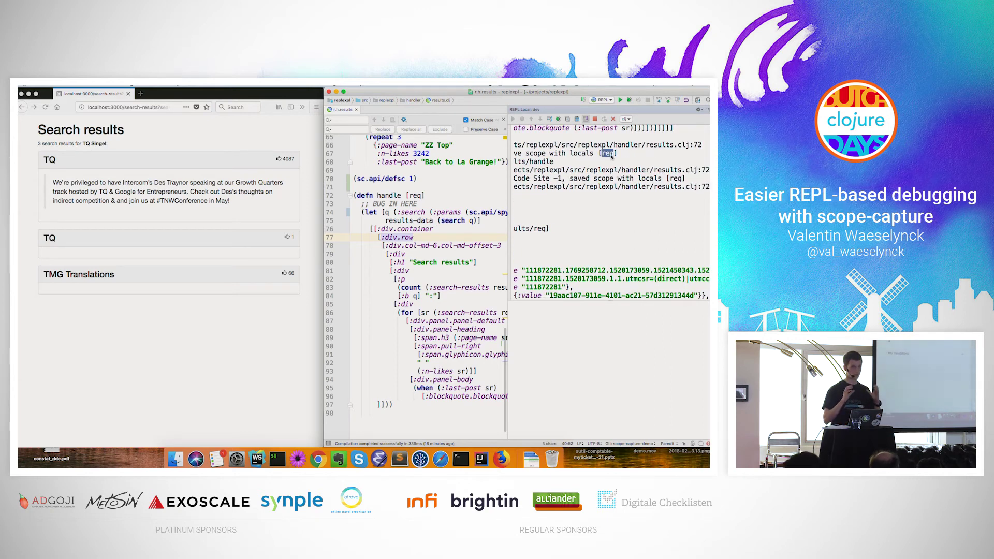
scroll(611, 155, left, 5)
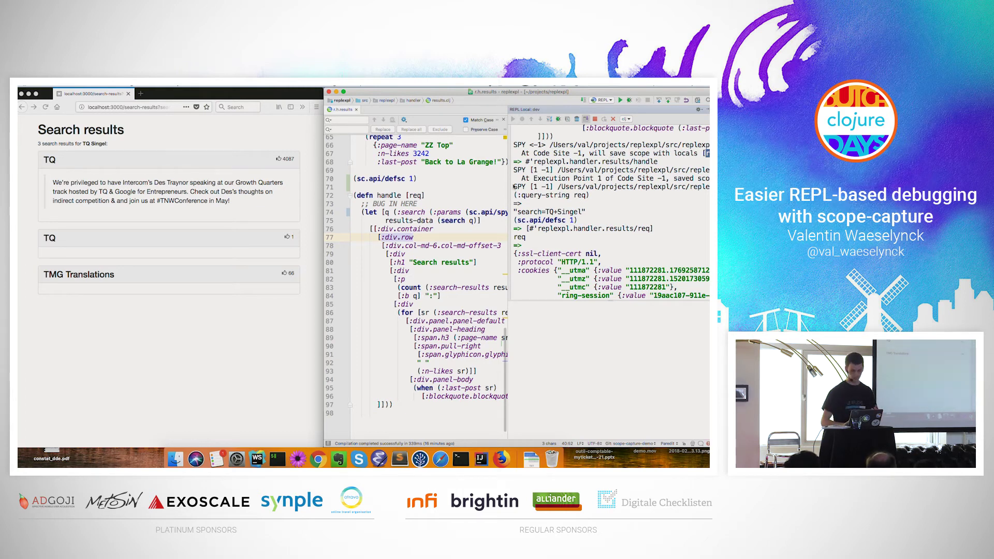
click(537, 169)
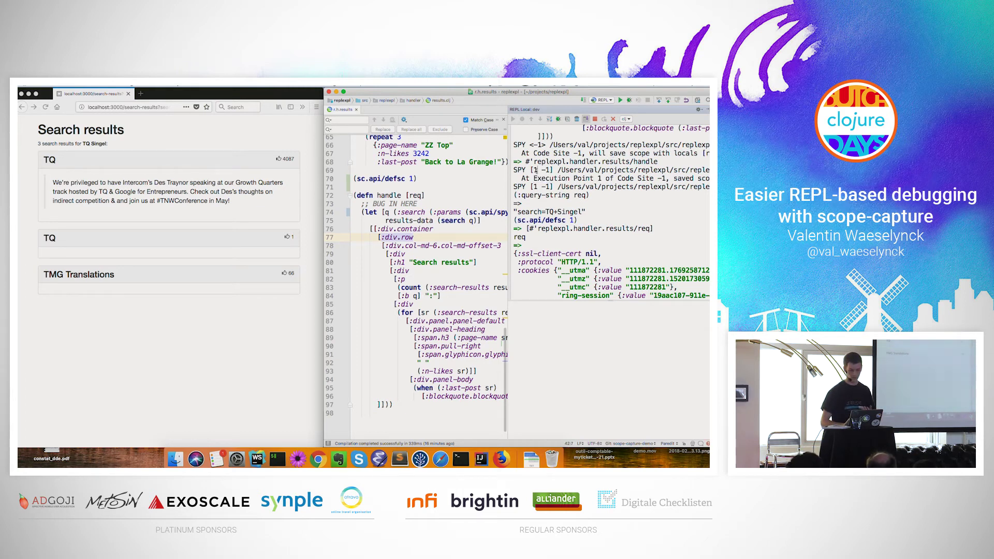
click(454, 177)
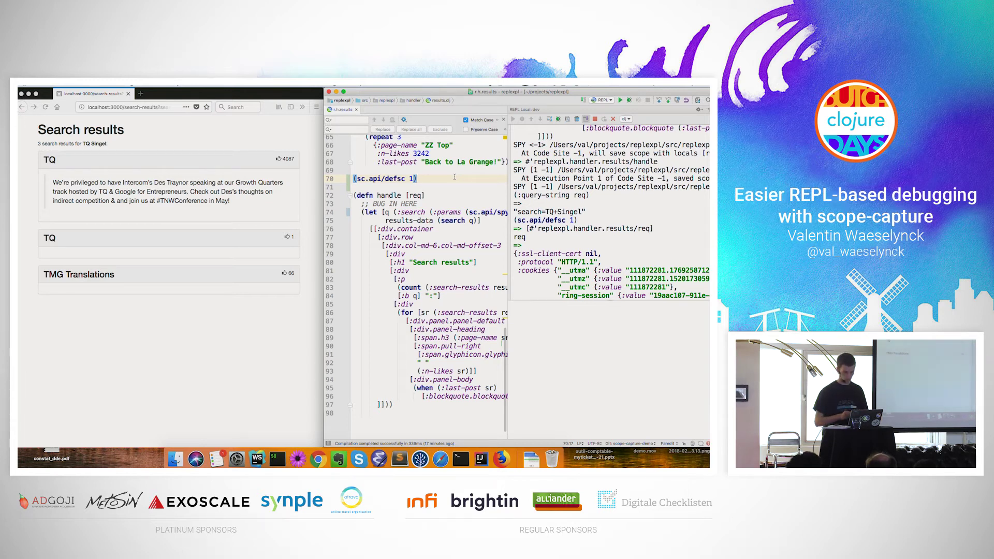
Run (sc.api/ep-info 1) in the REPL and highlight its "search=TQ+Singel" value
click(537, 333)
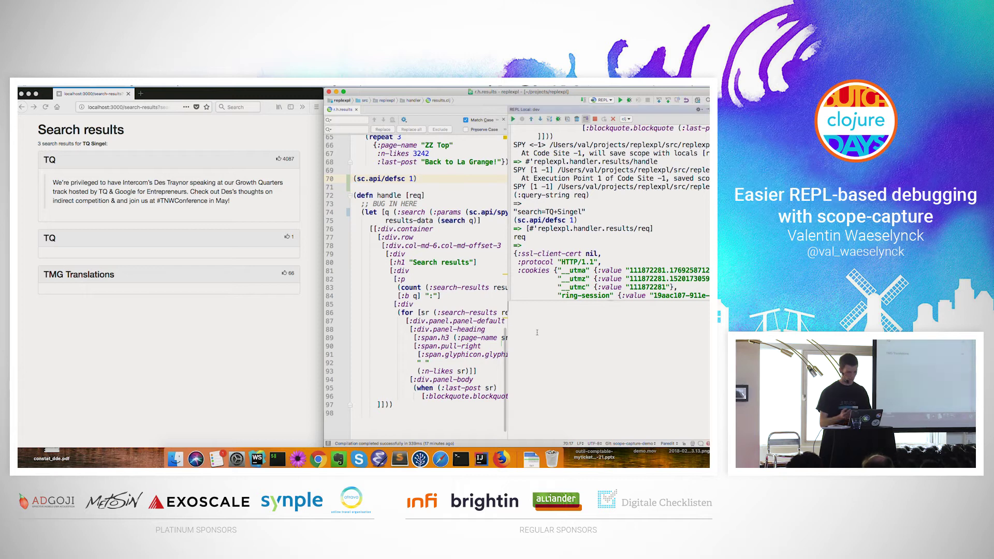
text((sc.)
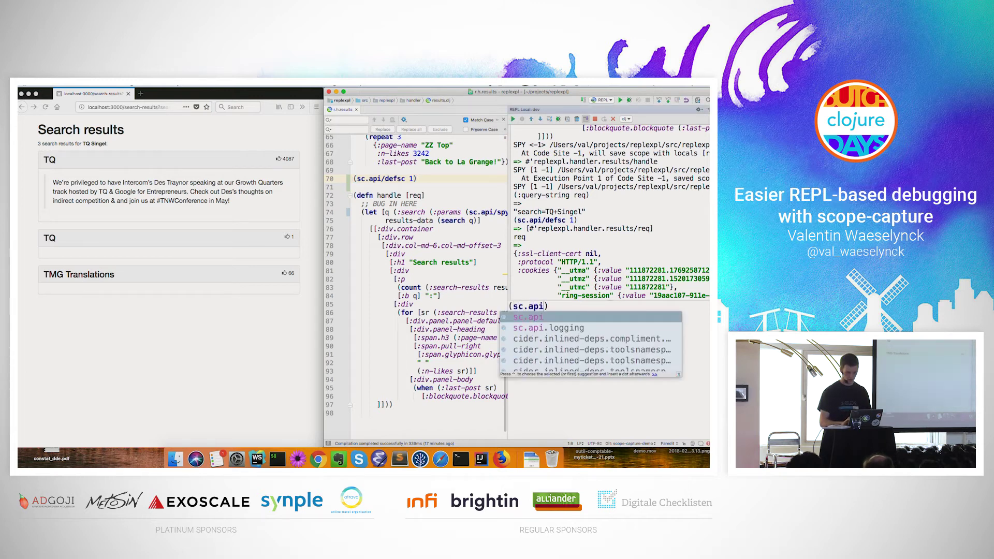
text(api/ep-)
key(Return)
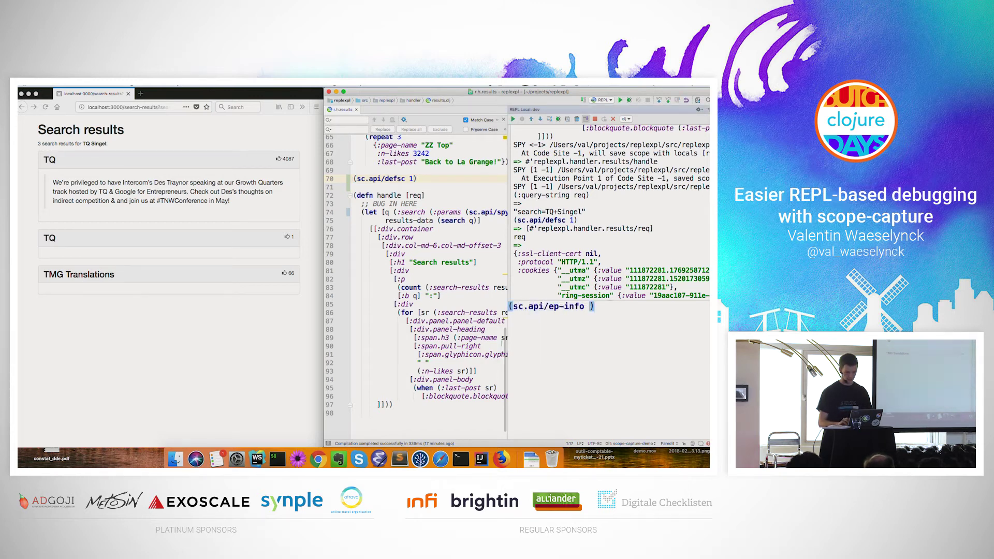
key(Return)
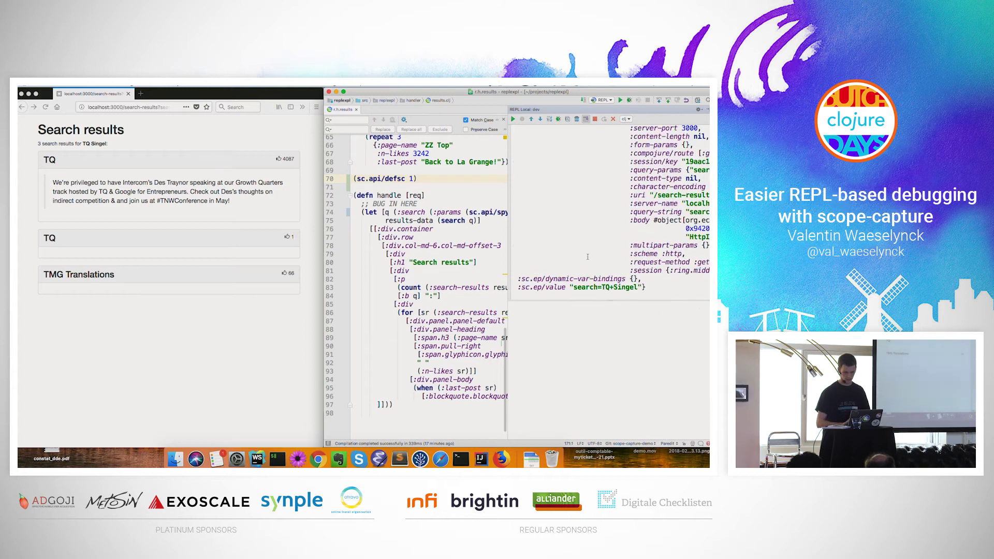
scroll(588, 257, up, 3)
scroll(588, 257, up, 3)
scroll(588, 257, up, 3)
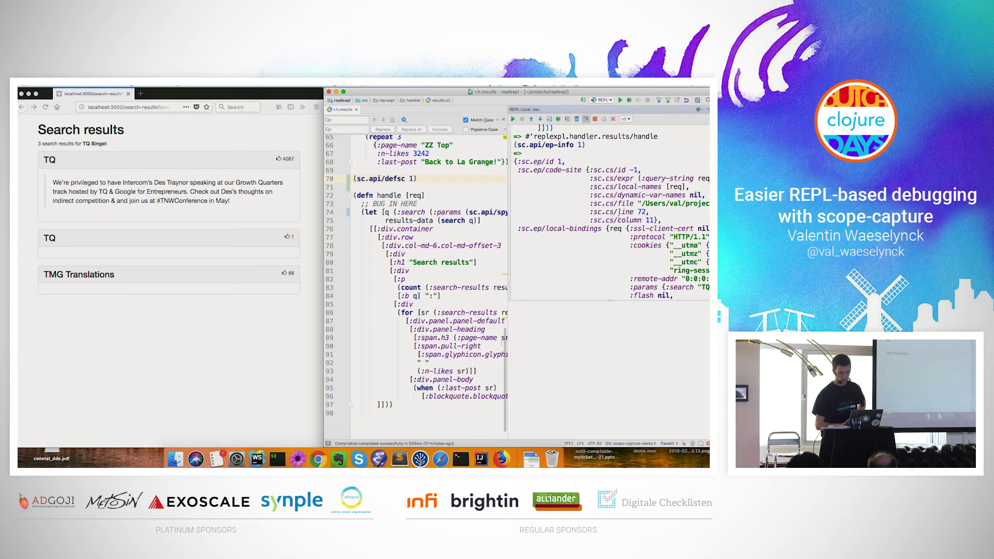
scroll(619, 202, left, 1)
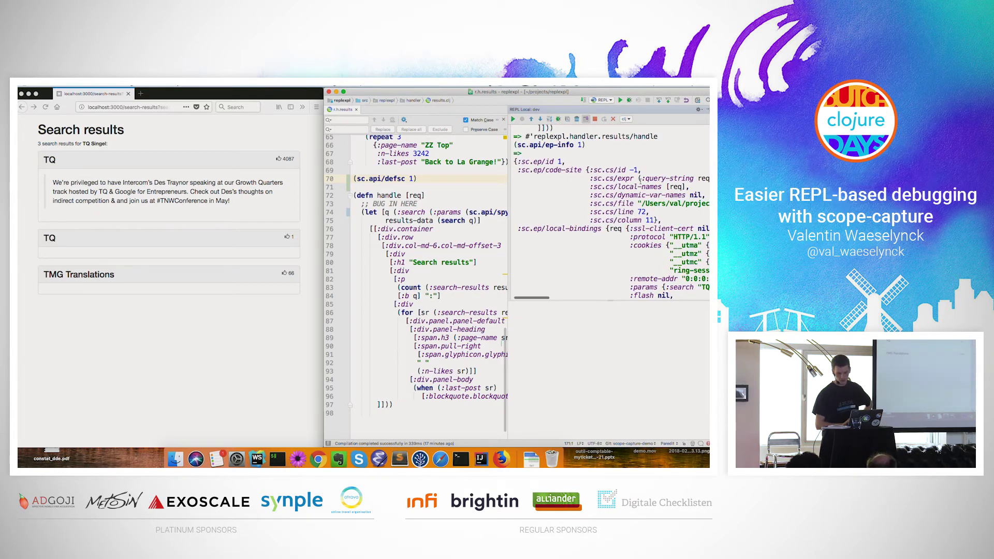
scroll(640, 178, down, 1)
scroll(640, 179, right, 1)
scroll(576, 165, down, 1)
scroll(577, 164, right, 2)
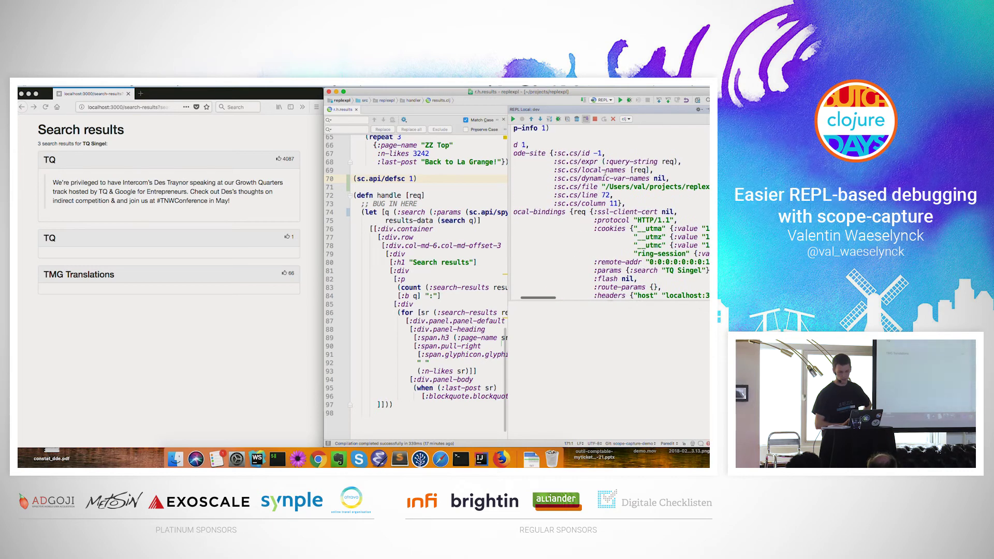
scroll(599, 194, down, 1)
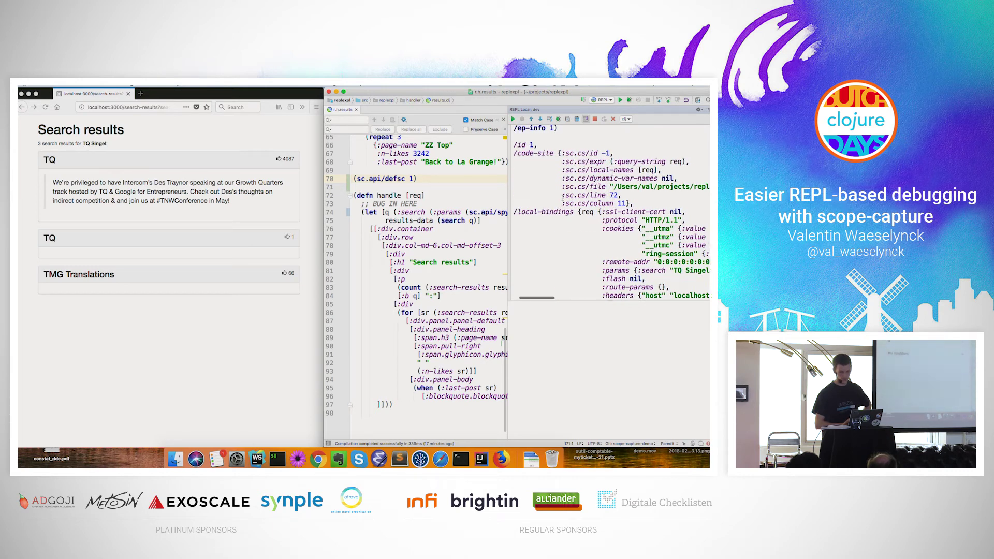
scroll(599, 194, left, 2)
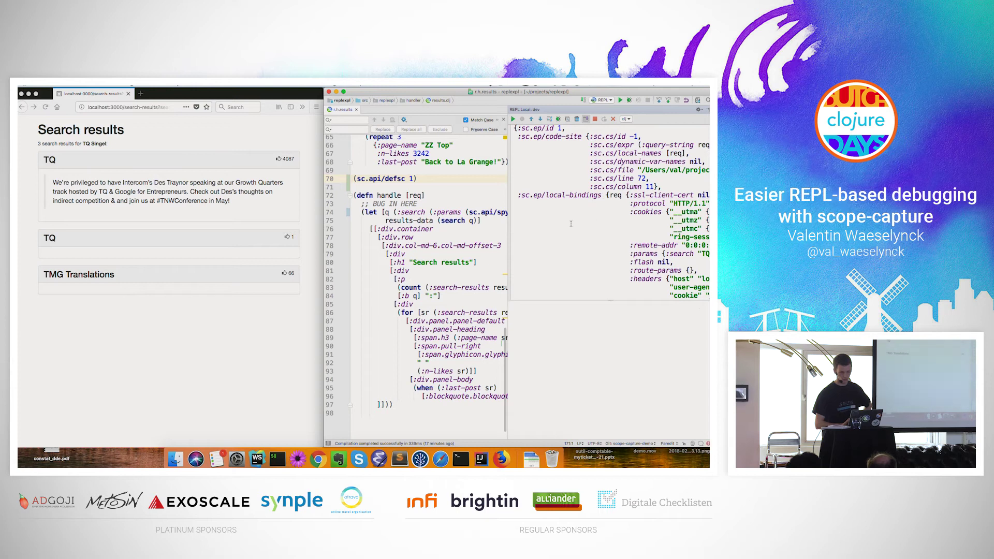
scroll(571, 224, down, 5)
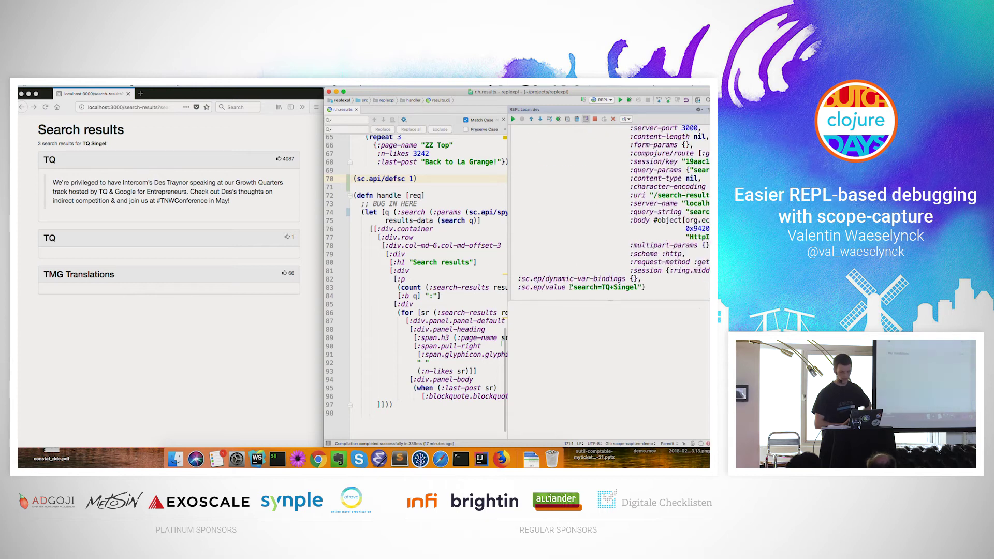
drag(571, 287, 620, 296)
click(639, 287)
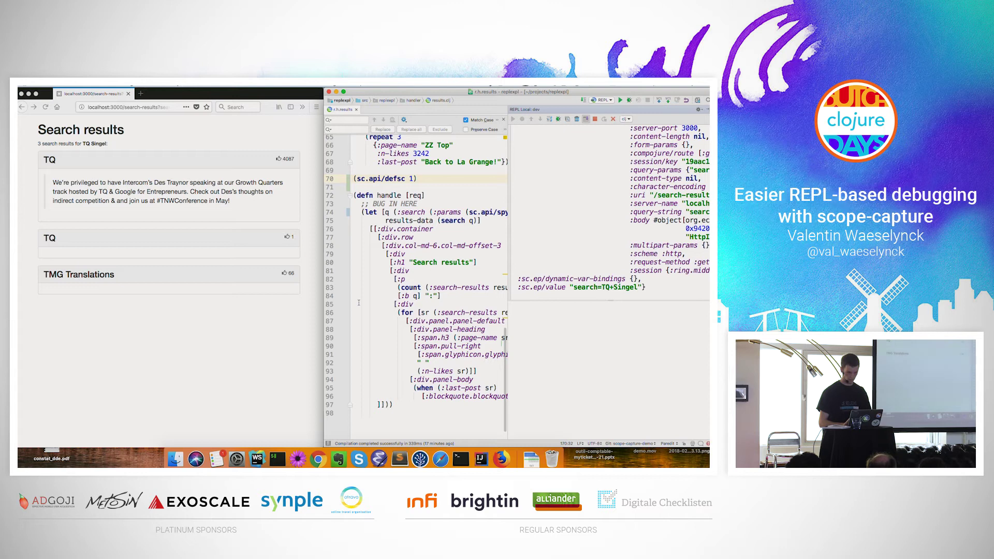
Advance the slides to 'There's more' on sub-REPLs and breakpoints, then return to IntelliJ
key(super+Tab)
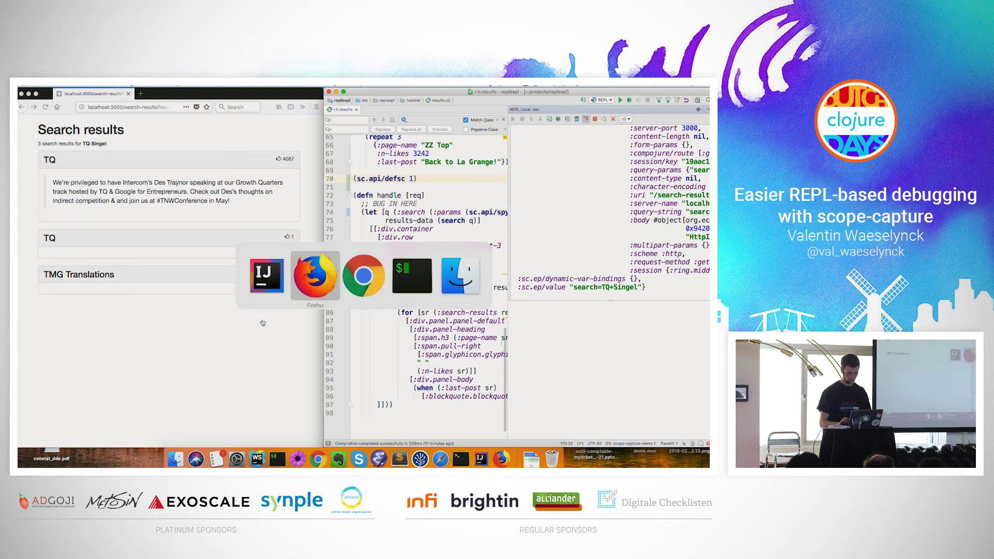
key(super+Tab)
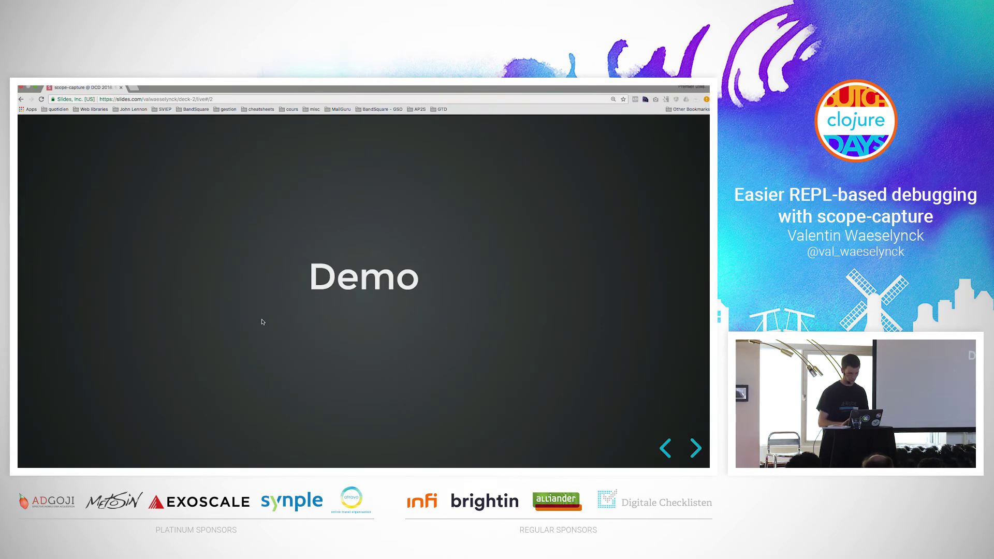
key(Right)
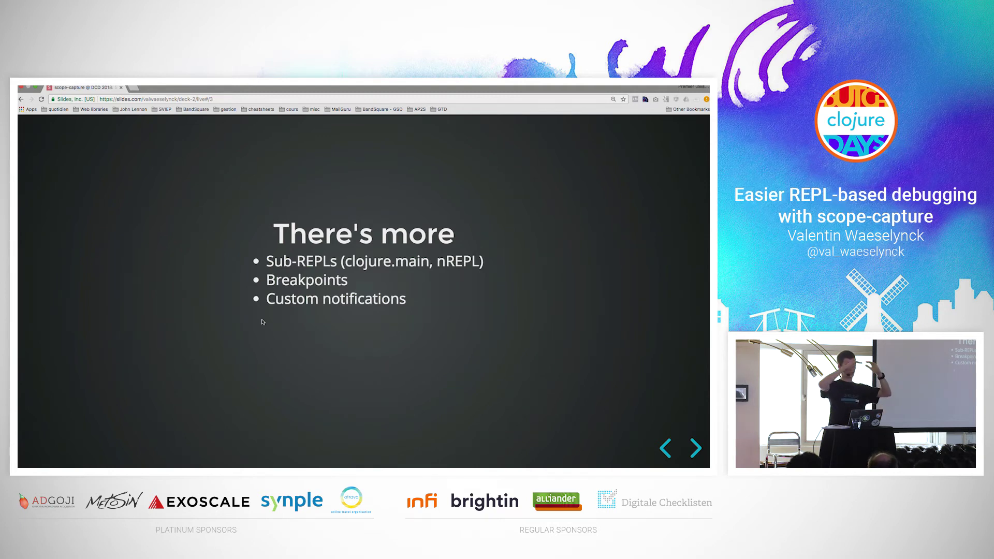
key(super+Tab)
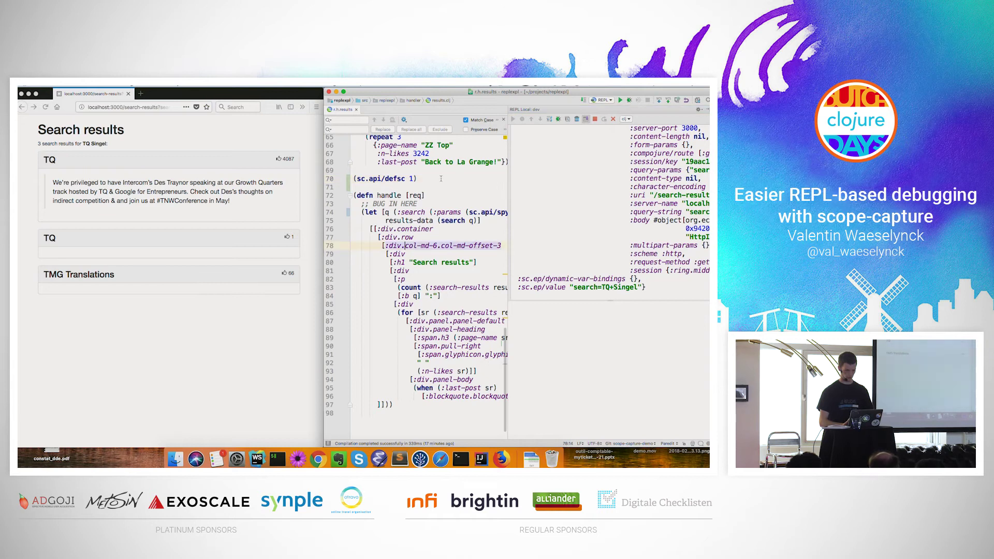
Macroexpand the quoted (sc.api/defsc 1) in the REPL, revealing a req def via ep-binding, then delete the line
click(441, 180)
text((macroexpand-1)
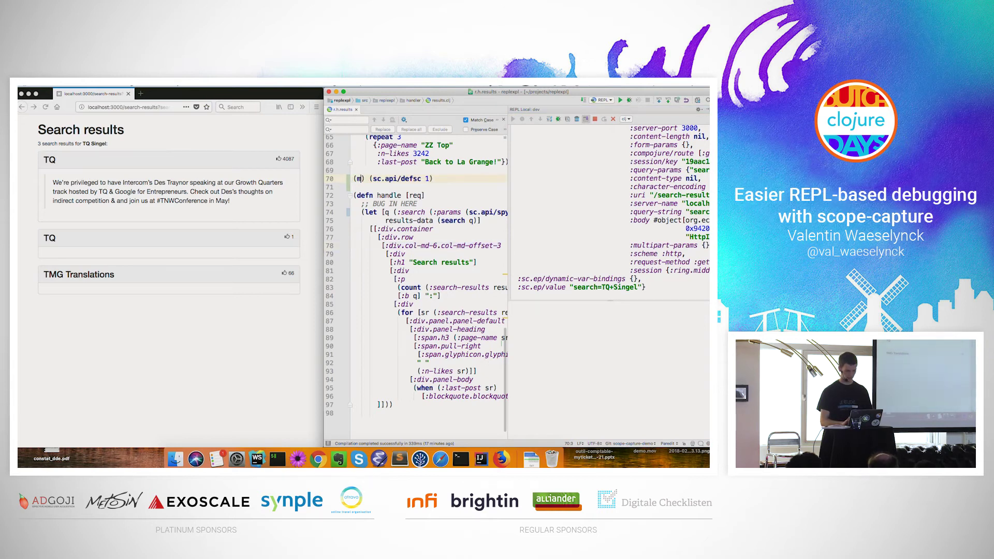
key(ctrl+shift+Right)
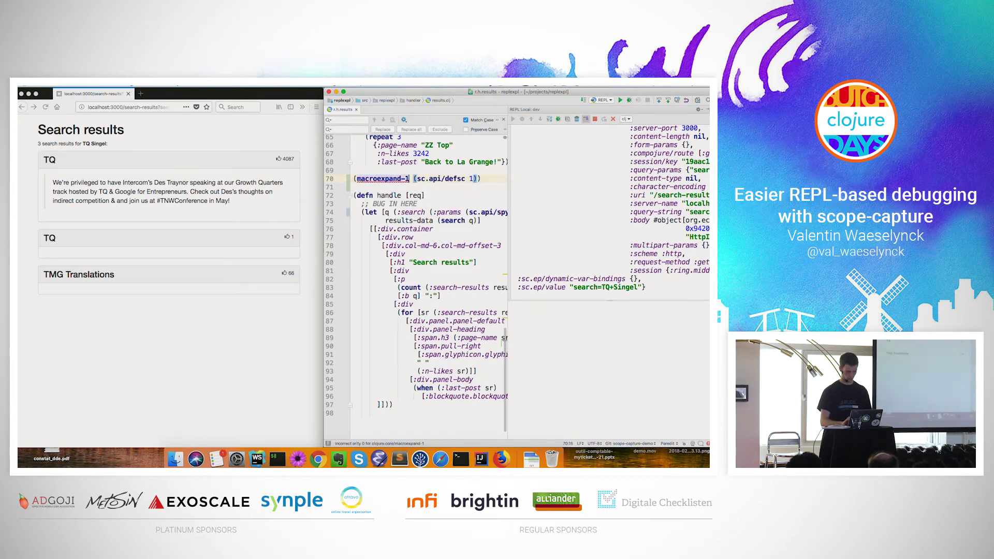
key(Right)
text(')
key(End)
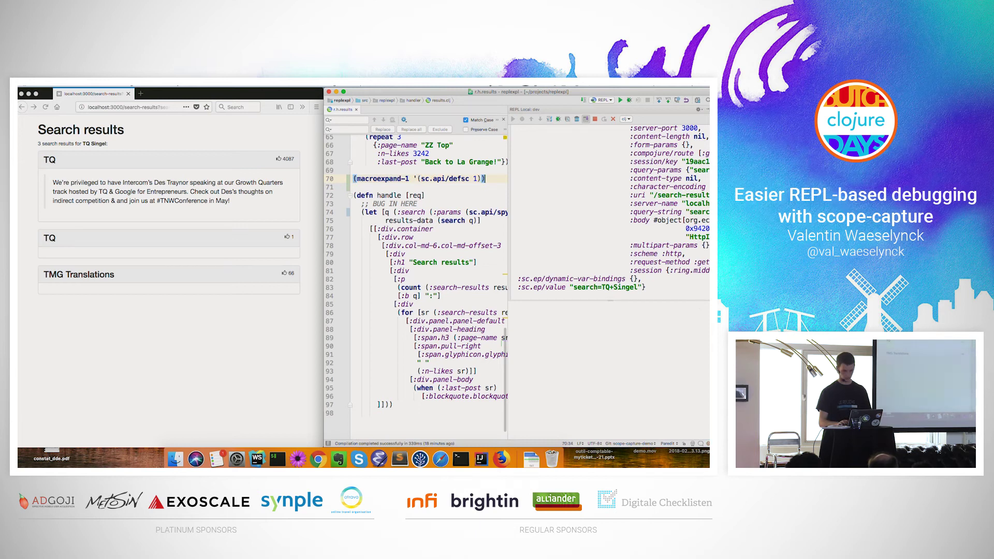
key(super+shift+p)
scroll(609, 242, left, 1)
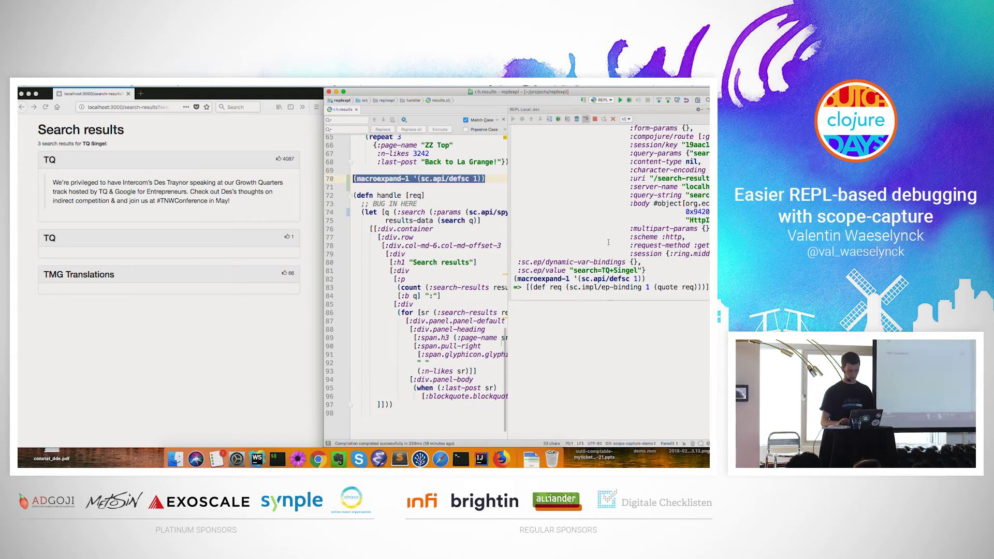
key(super+BackSpace)
key(BackSpace)
Return to the Chrome slide deck and advance to the 'How is it useful?' slide
key(super+Tab)
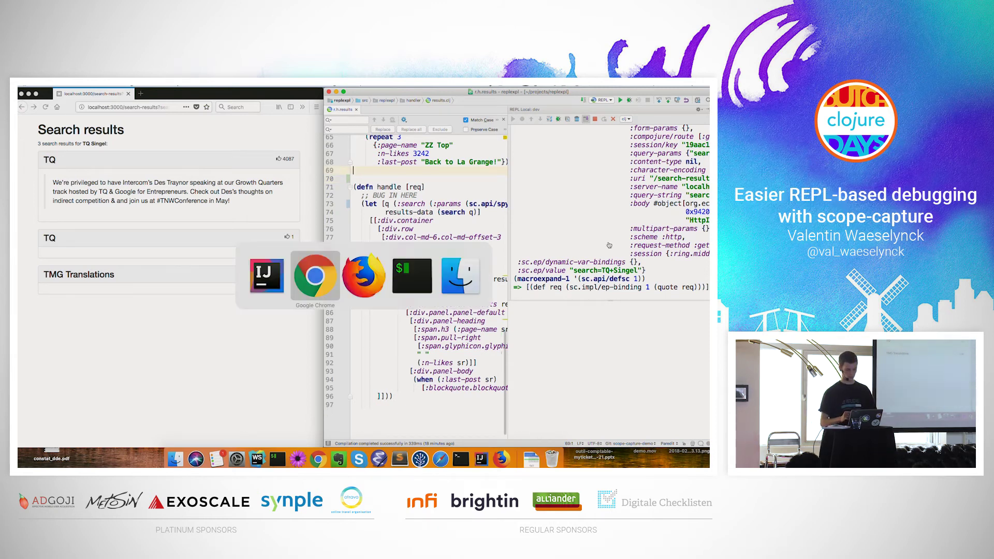
key(super+Tab)
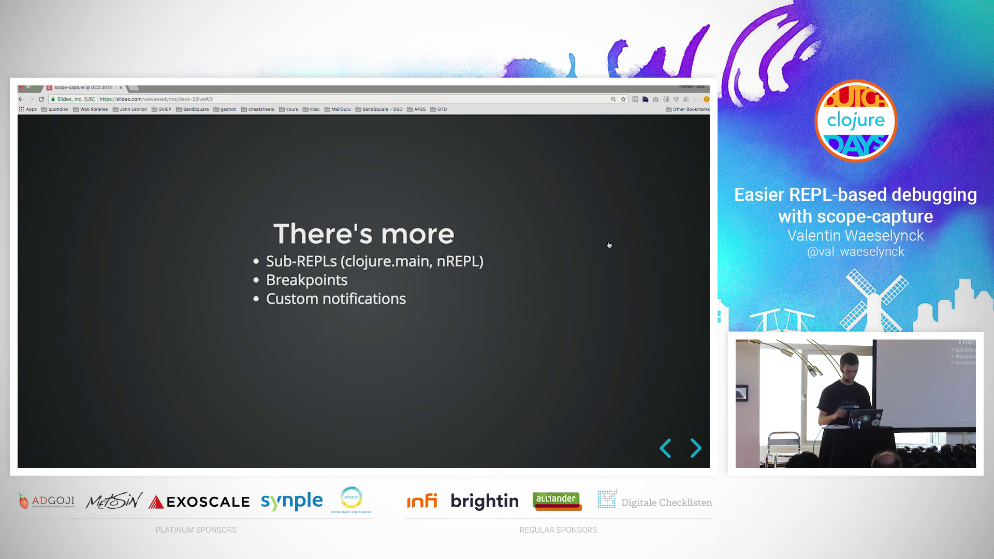
key(Right)
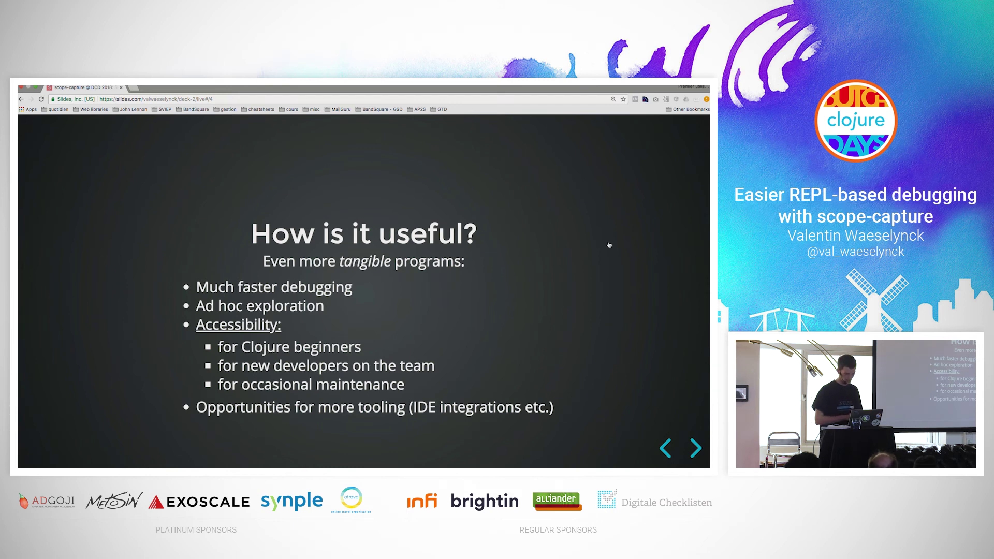
Advance past 'Comparison to other tools' to the closing 'Thanks!' slide with the scope-capture GitHub link
key(Right)
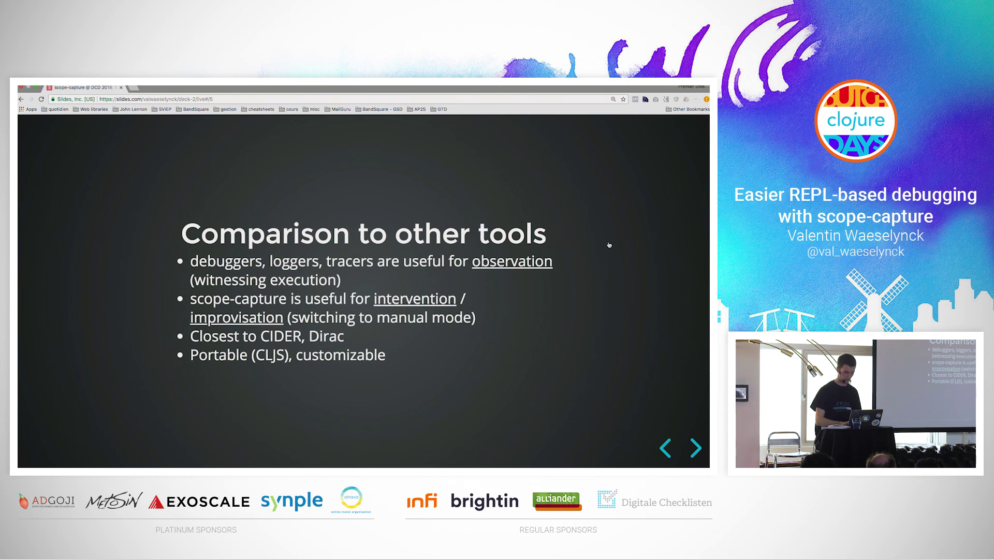
key(Right)
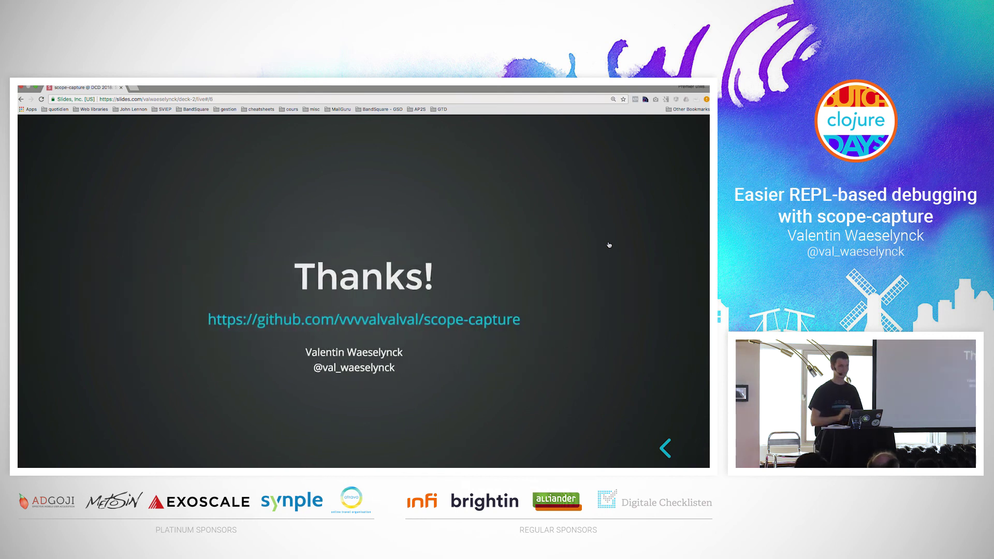